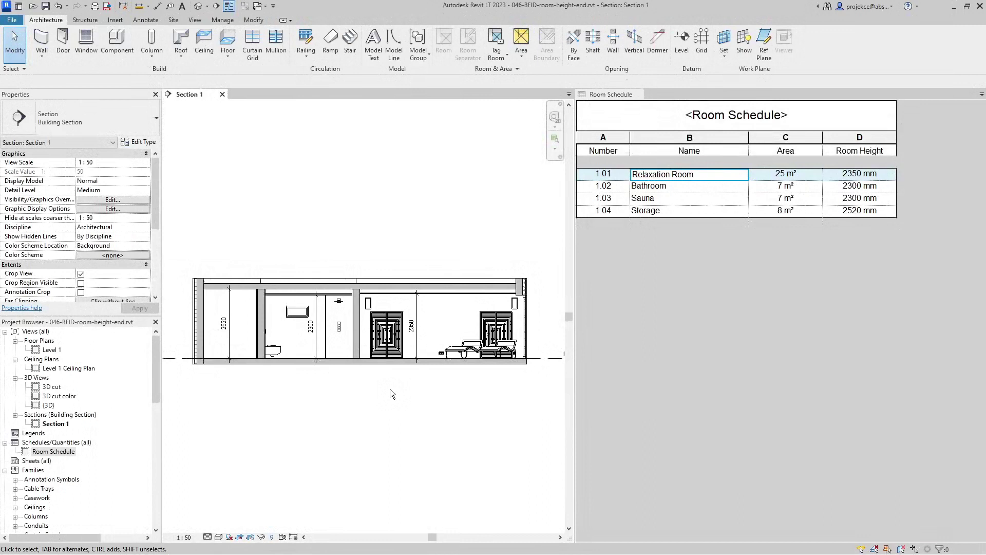
# - Look over the room schedule's columns and return to the Level 1 floor plan
pyautogui.scroll(2, 399, 334)
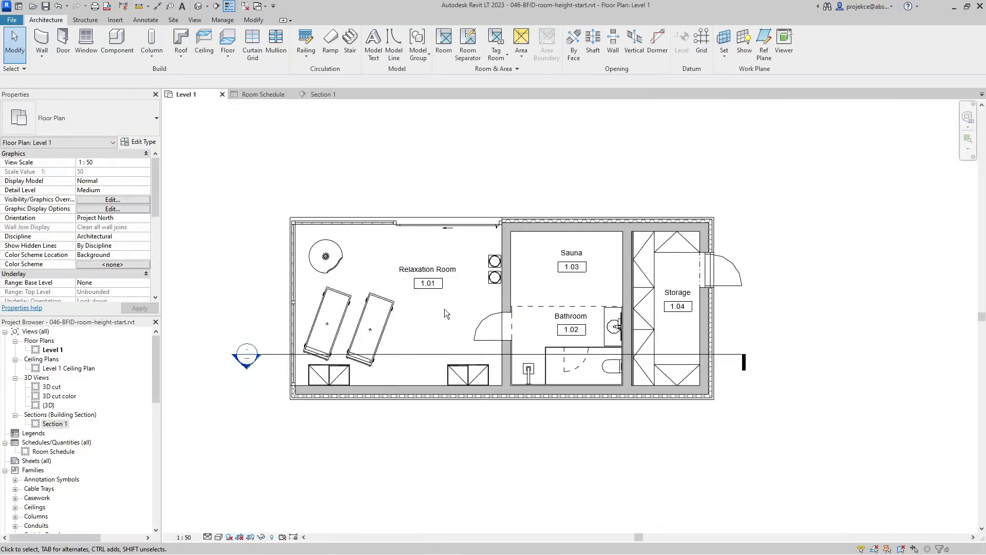
pyautogui.click(242, 96)
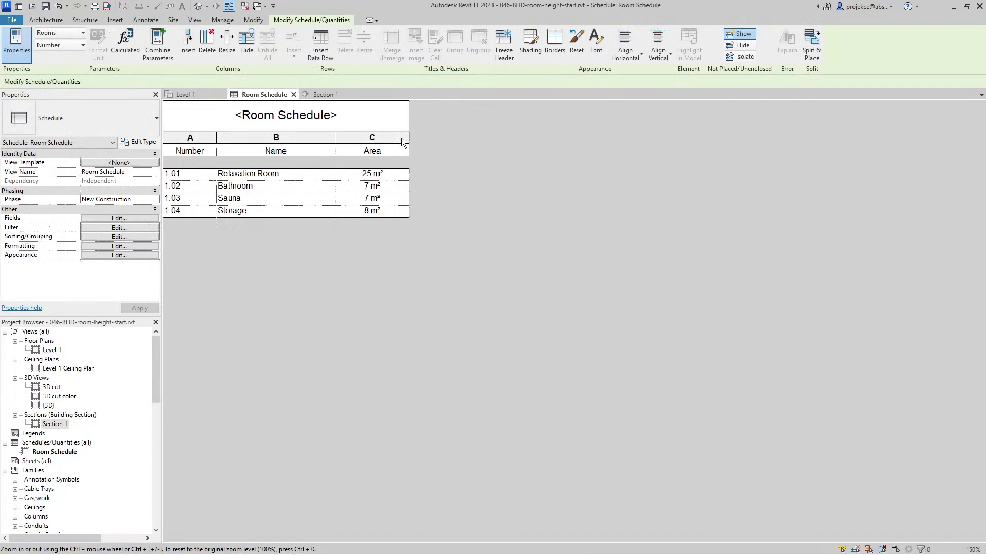
pyautogui.click(204, 97)
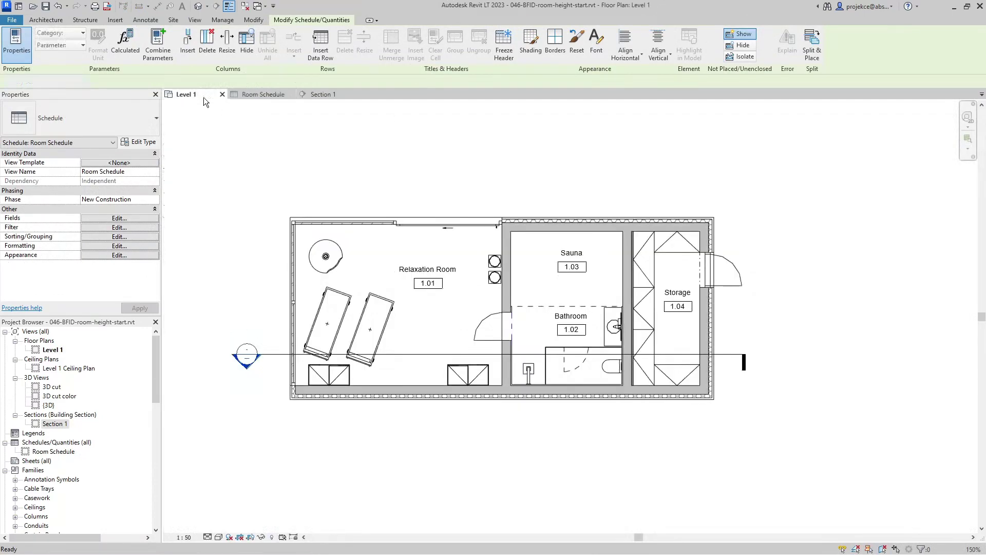
# - Open the Section 1 view from its section line in the Level 1 floor plan
pyautogui.click(414, 354)
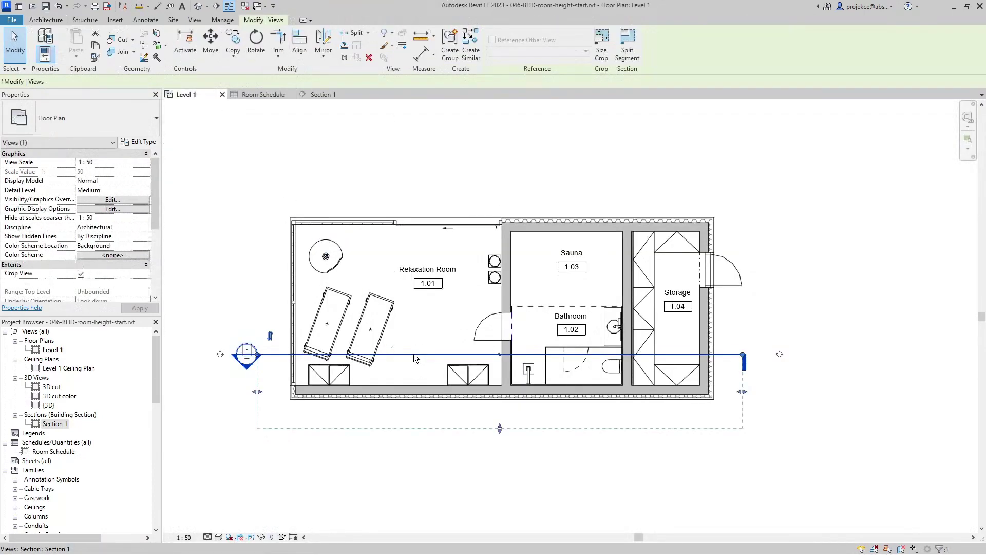
pyautogui.rightClick(414, 354)
pyautogui.click(468, 130)
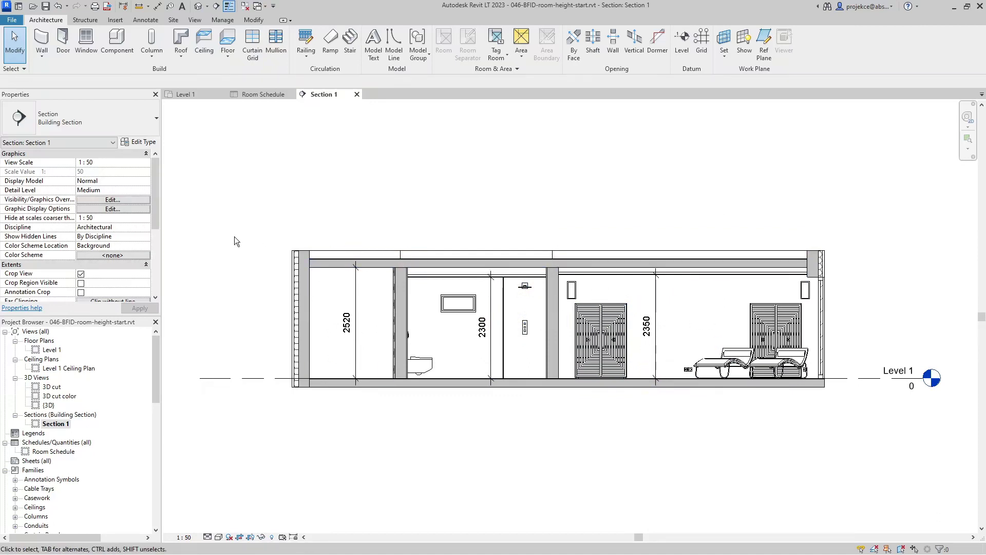
# - Turn on Interior Fill and Reference for the Rooms category in Section 1's visibility overrides
pyautogui.click(121, 201)
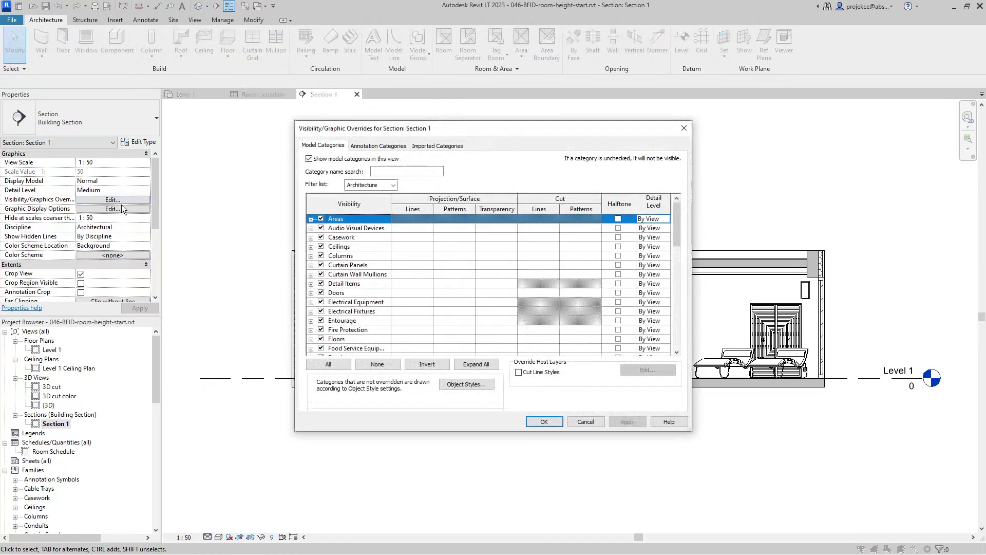
pyautogui.scroll(-6, 338, 297)
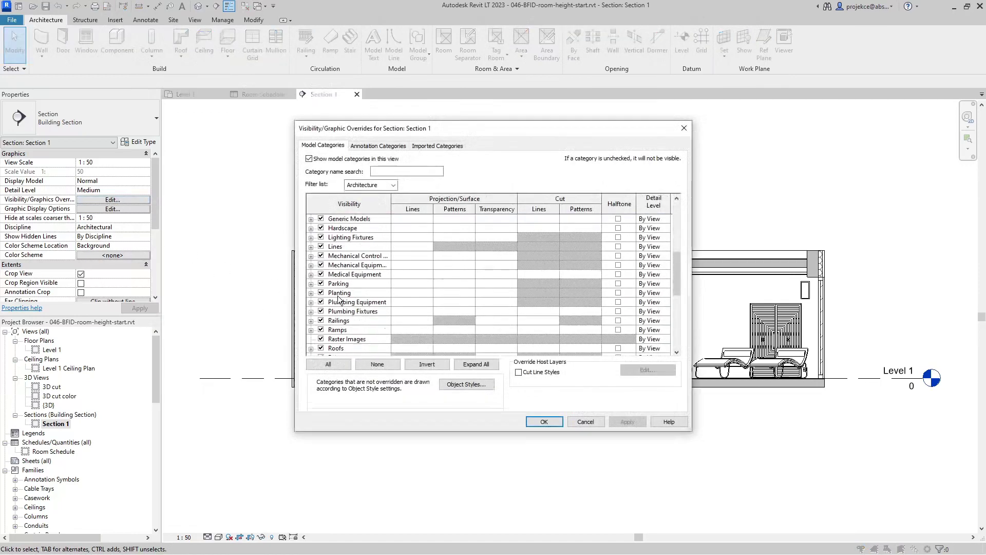
pyautogui.scroll(-3, 338, 298)
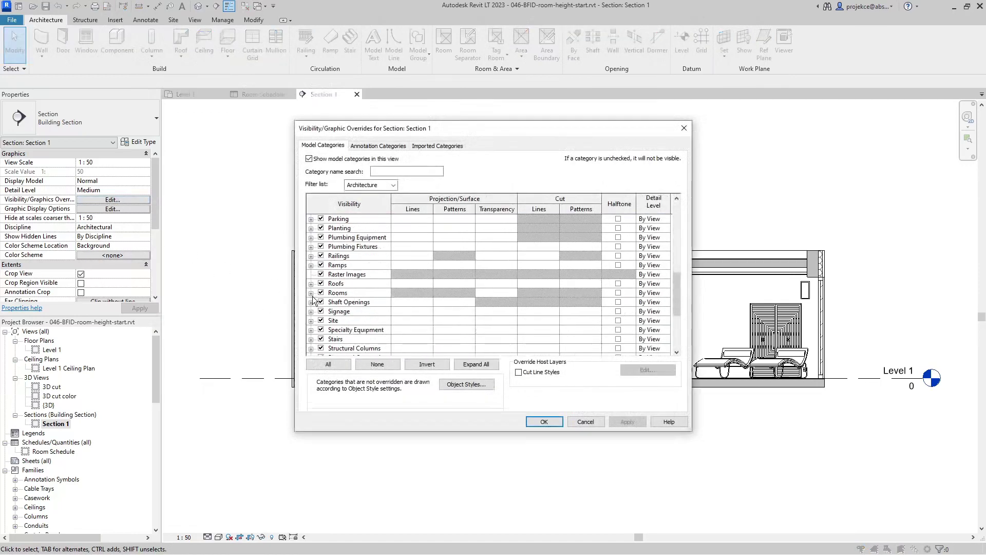
pyautogui.click(311, 293)
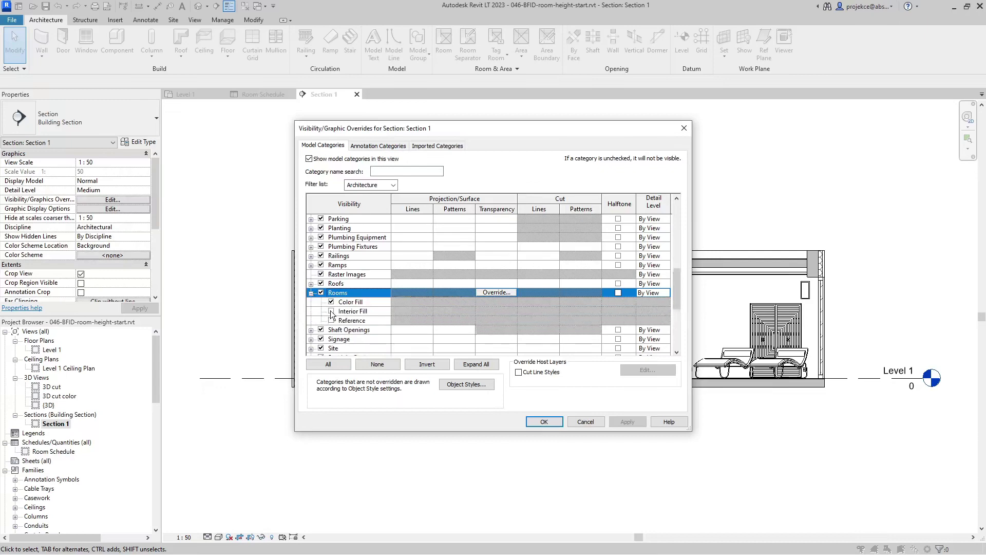
pyautogui.click(332, 311)
pyautogui.click(331, 320)
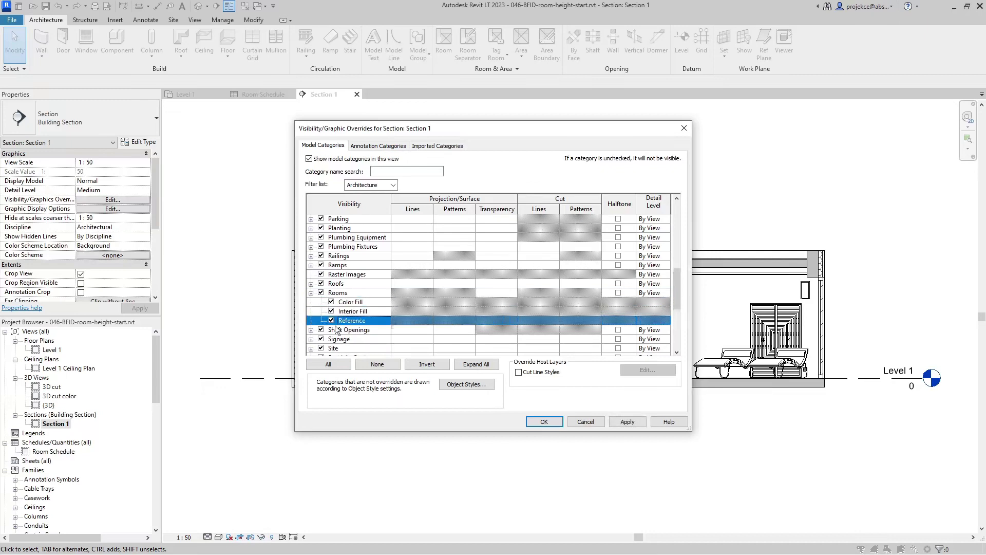
pyautogui.click(543, 422)
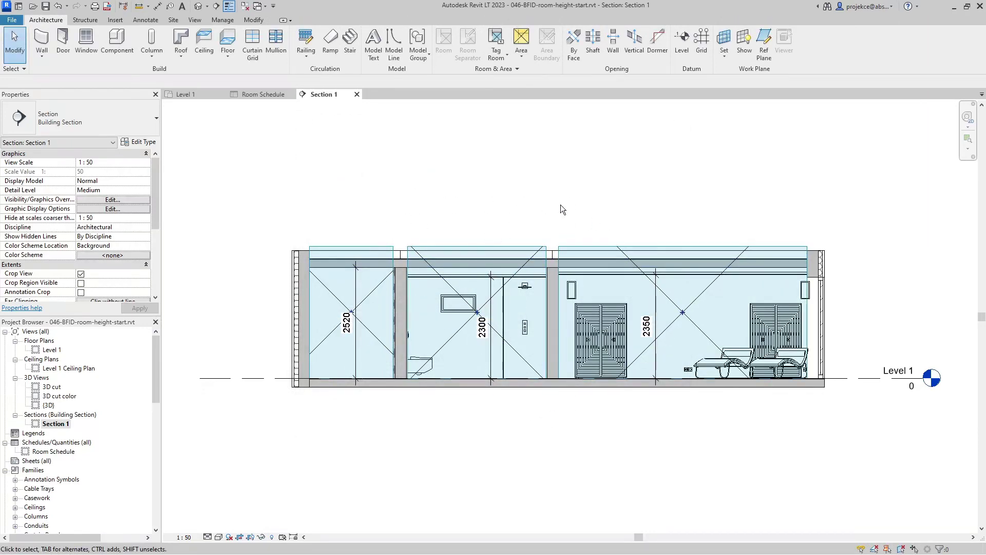
# - Lower the Relaxation Room's upper boundary in the section to a limit offset of about 2778 mm
pyautogui.click(587, 252)
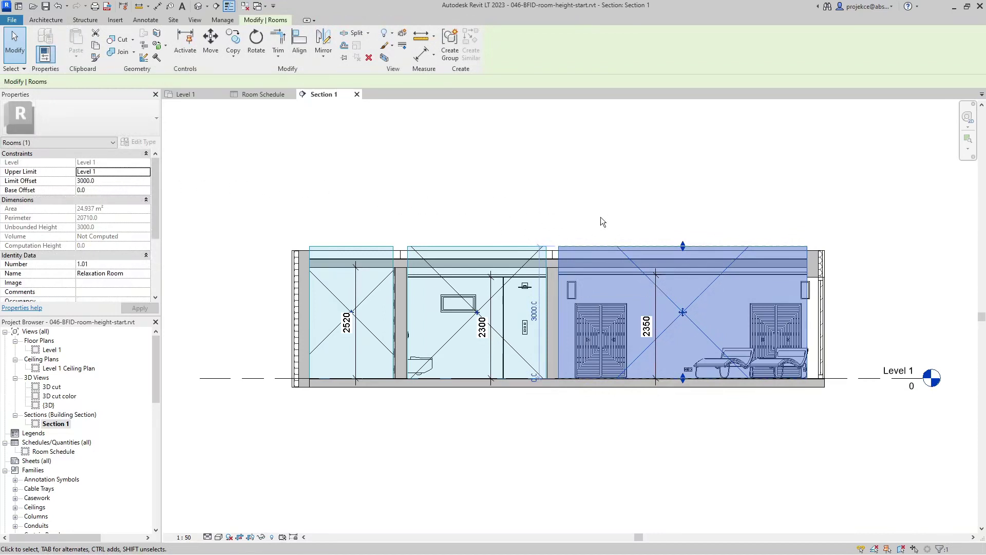
pyautogui.moveTo(676, 249); pyautogui.dragTo(679, 260)
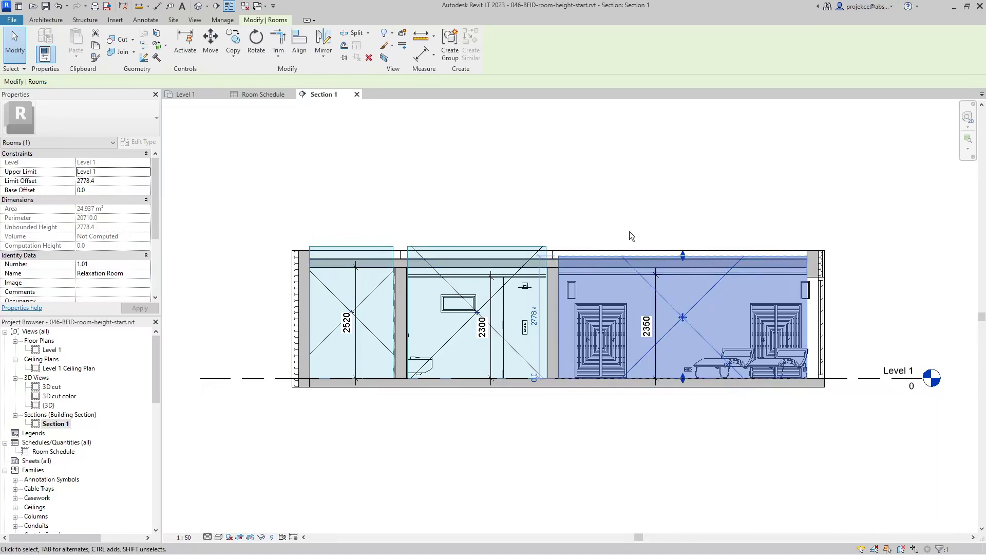
pyautogui.click(93, 240)
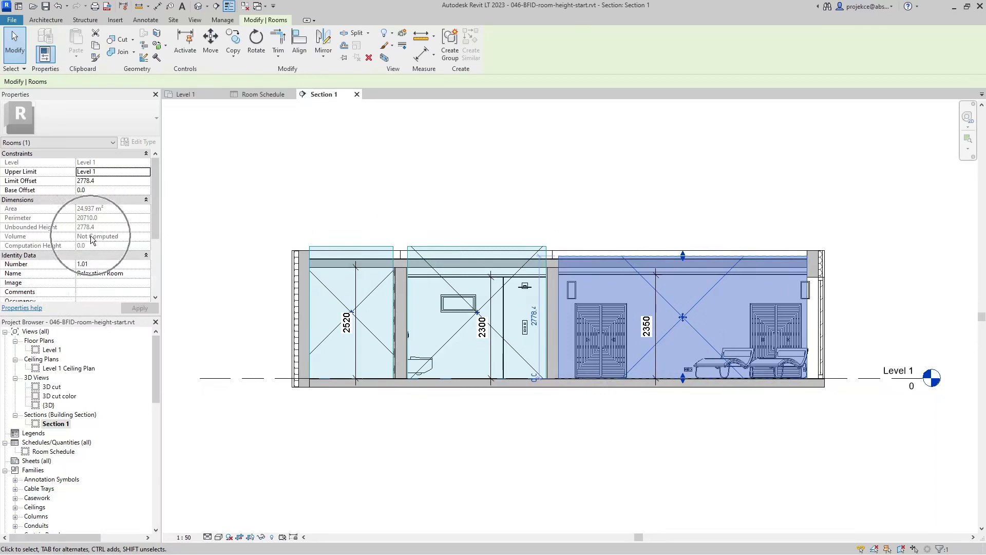
pyautogui.click(432, 204)
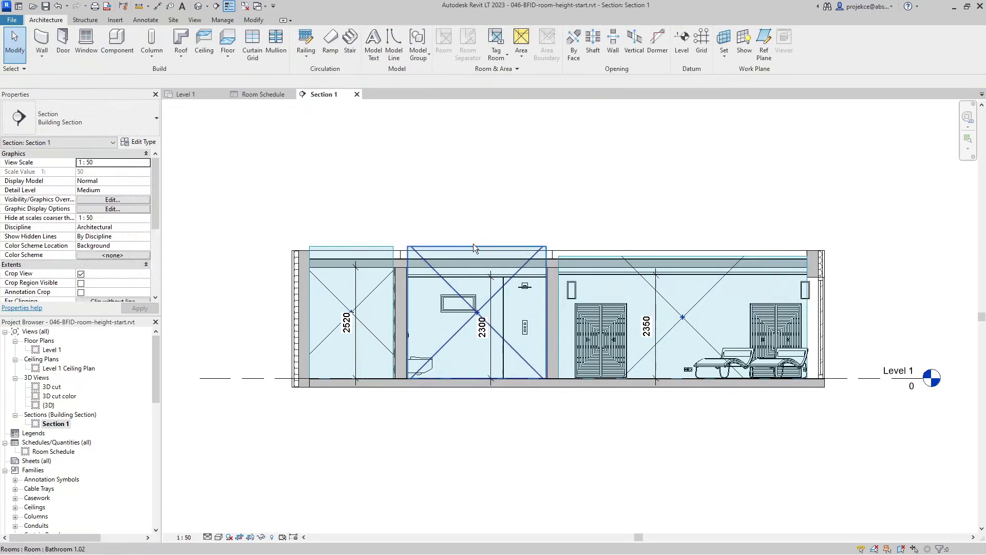
# - Set the project's volume computations to Areas and Volumes
pyautogui.click(517, 69)
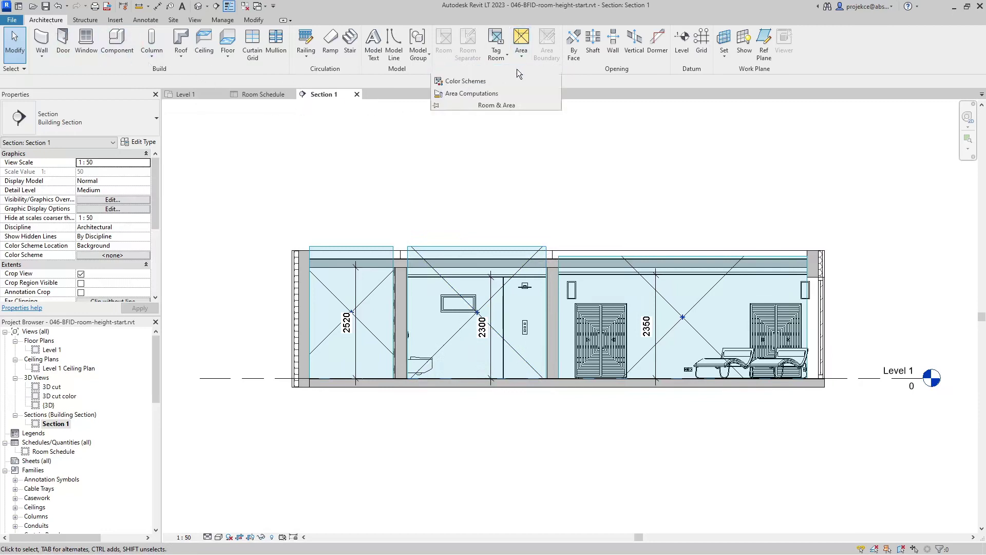
pyautogui.click(459, 95)
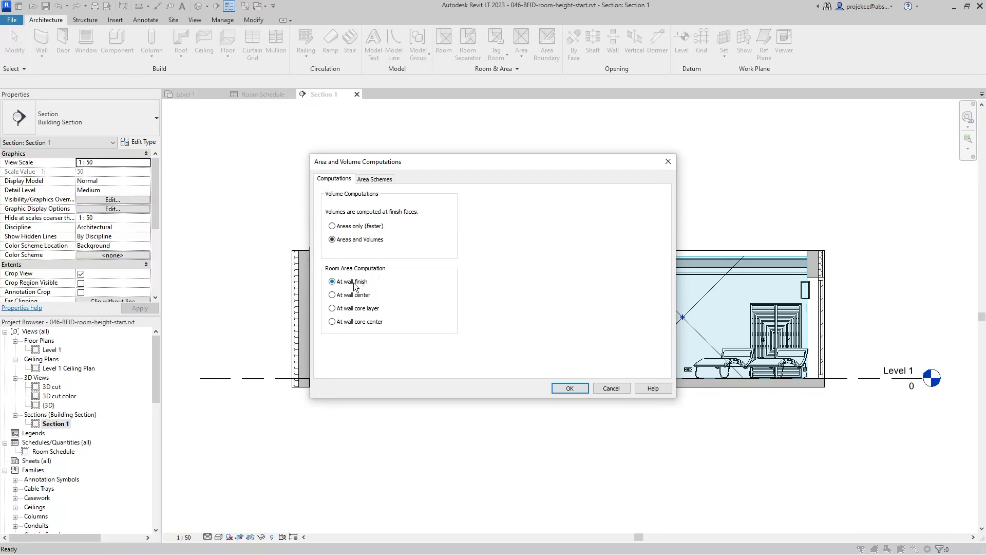
pyautogui.click(565, 389)
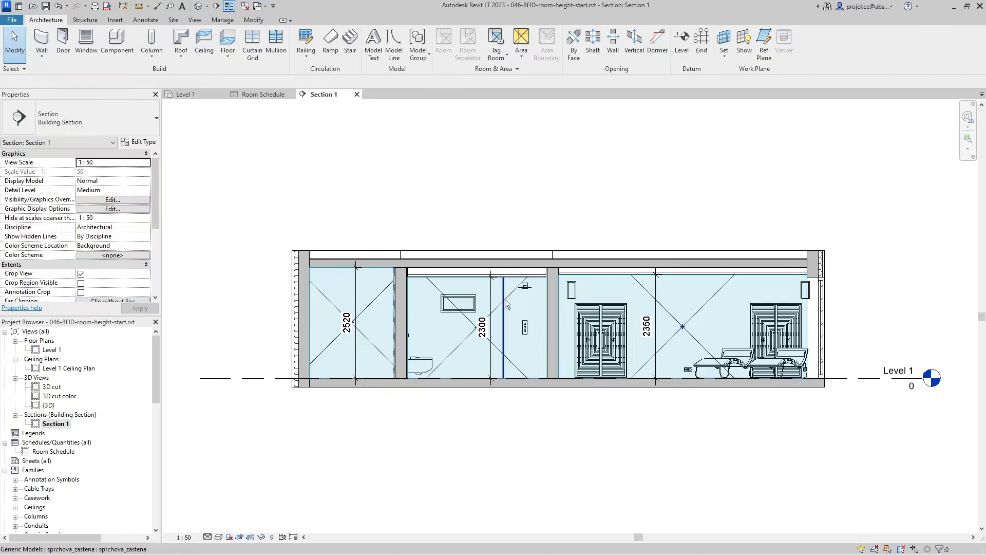
# - Inspect the upper boundaries and properties of the Storage and Bathroom rooms in the section
pyautogui.click(377, 302)
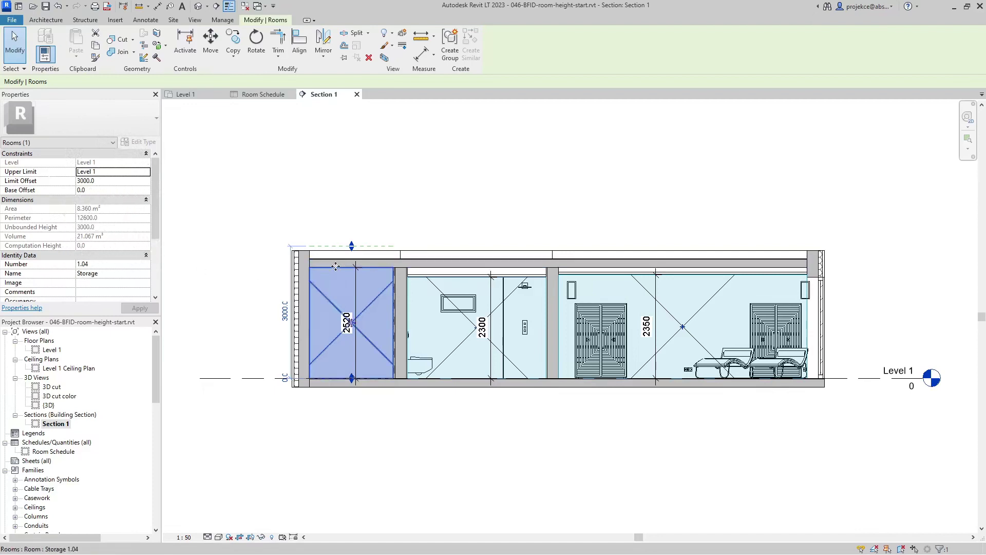
pyautogui.click(435, 288)
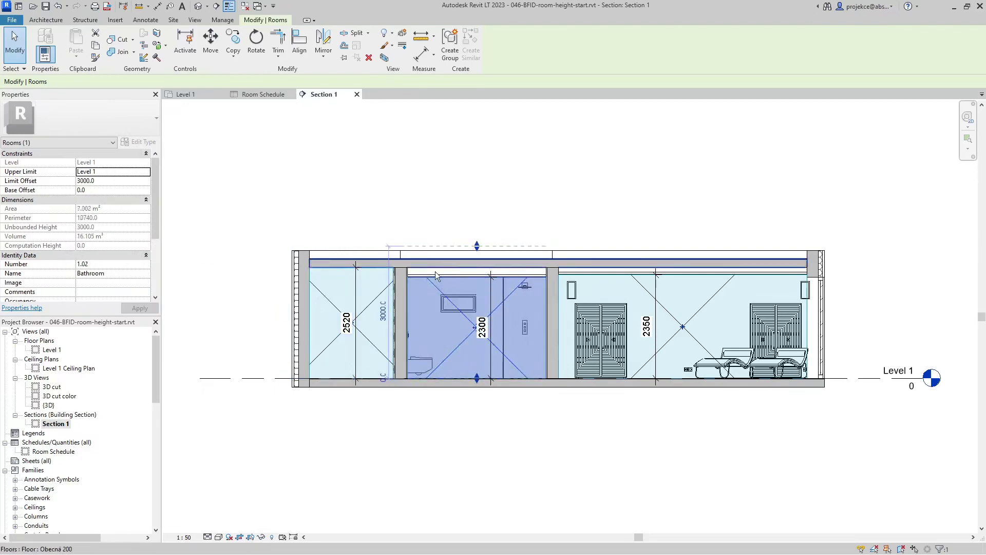
pyautogui.click(419, 207)
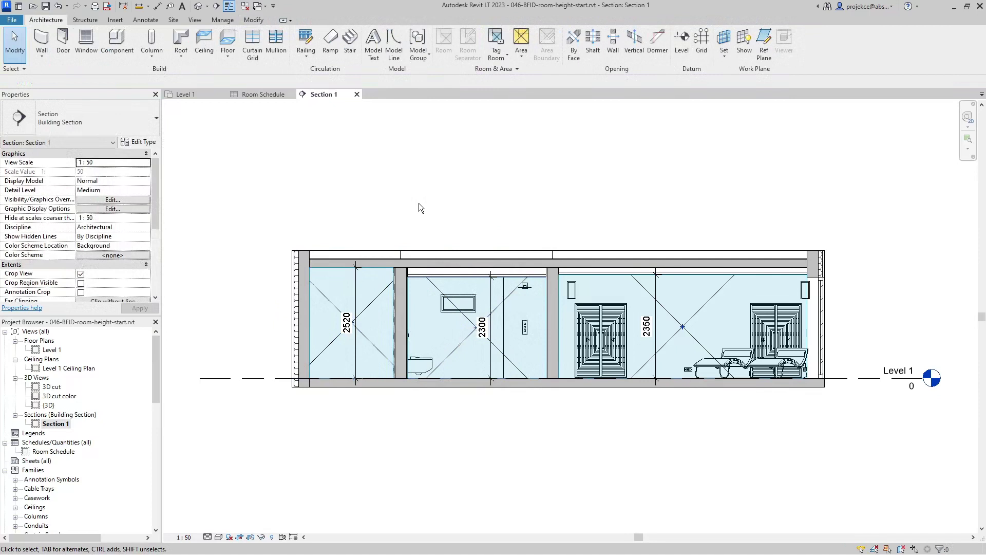
# - Add the Volume field after Area in the room schedule
pyautogui.click(262, 96)
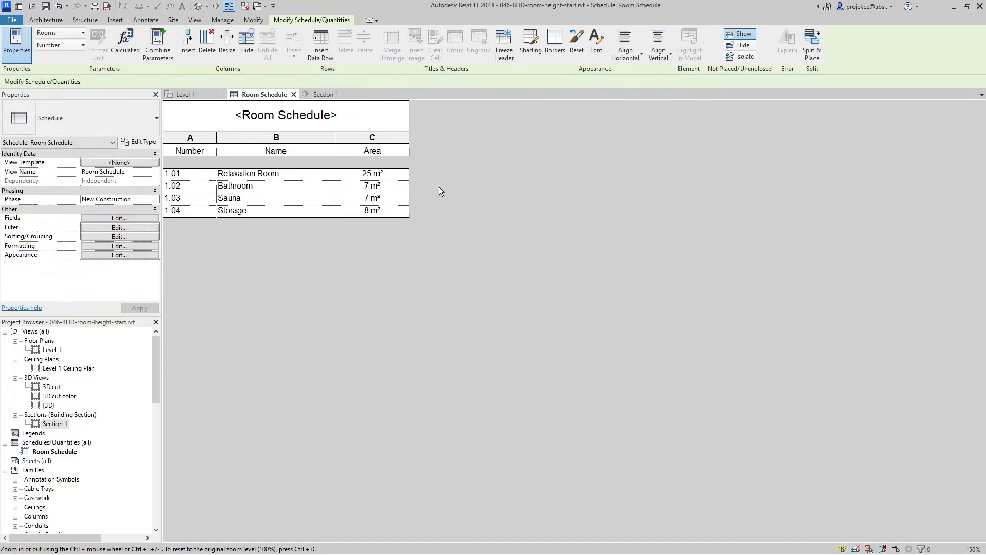
pyautogui.click(121, 218)
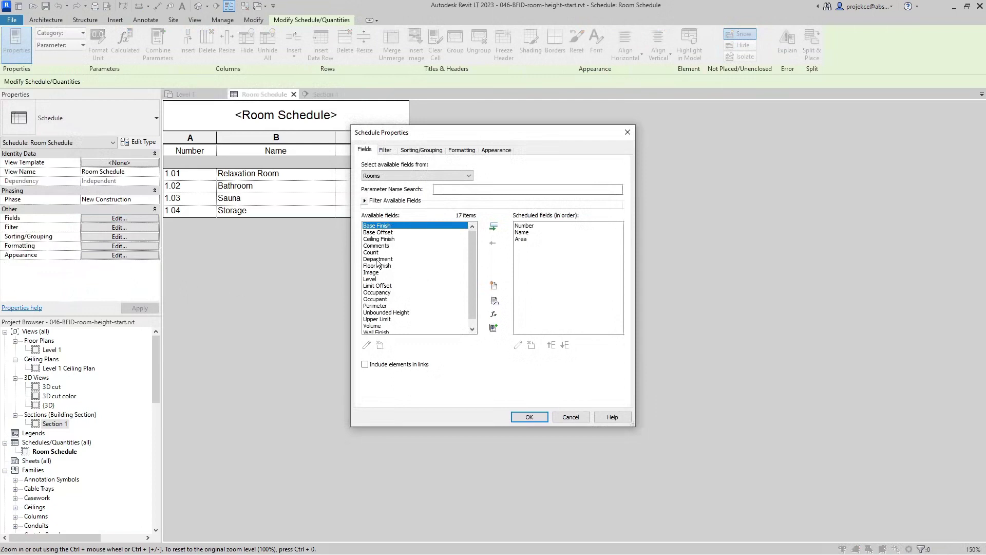
pyautogui.scroll(-1, 396, 292)
pyautogui.scroll(1, 393, 295)
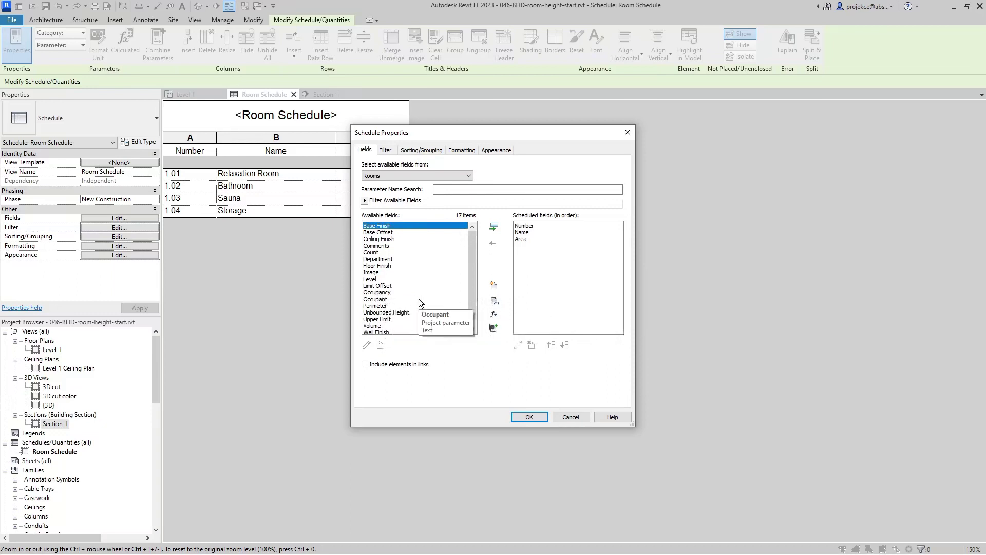
pyautogui.press('alt')
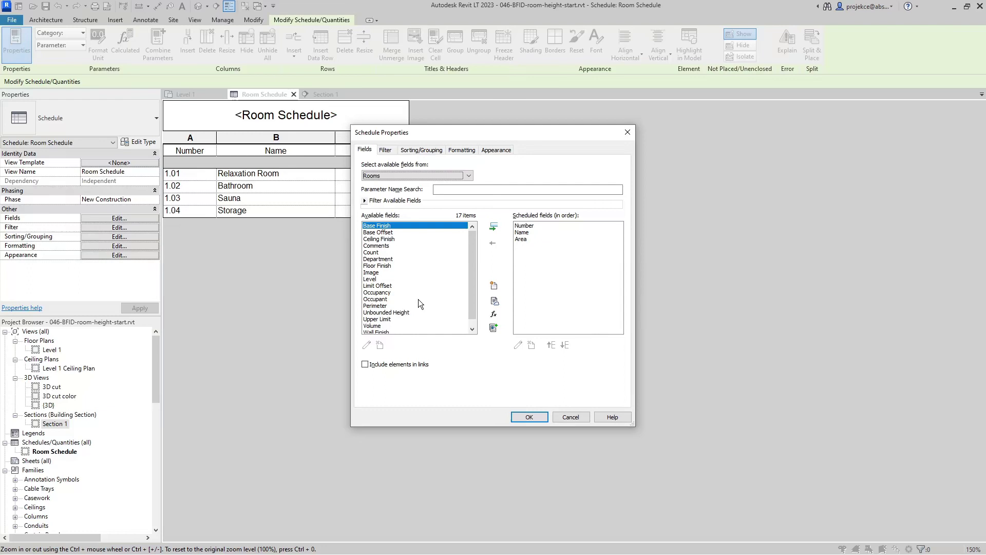
pyautogui.scroll(-1, 419, 299)
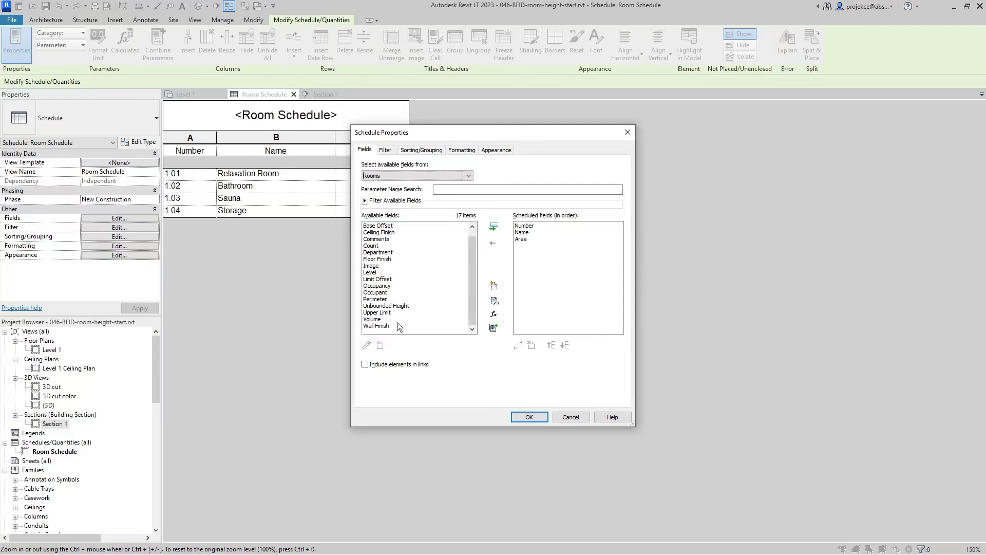
pyautogui.click(393, 319)
pyautogui.click(493, 227)
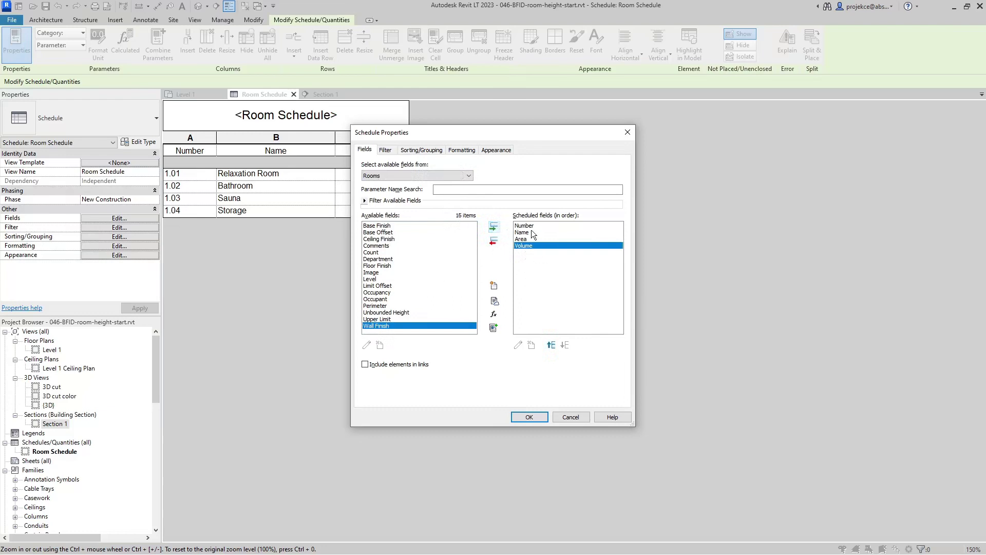
pyautogui.click(528, 418)
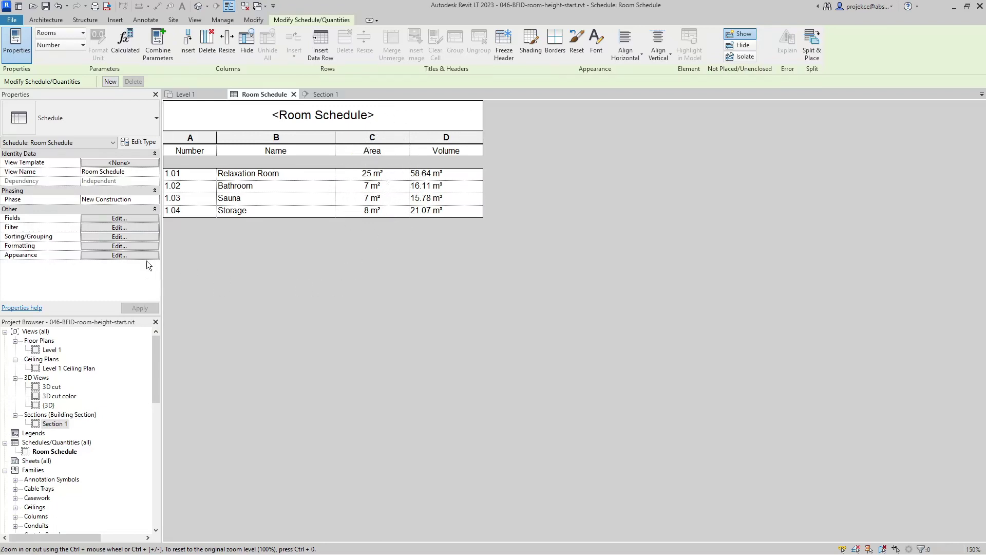
# - Start a calculated schedule field named Height as a formula, with Common discipline and Length type
pyautogui.click(115, 220)
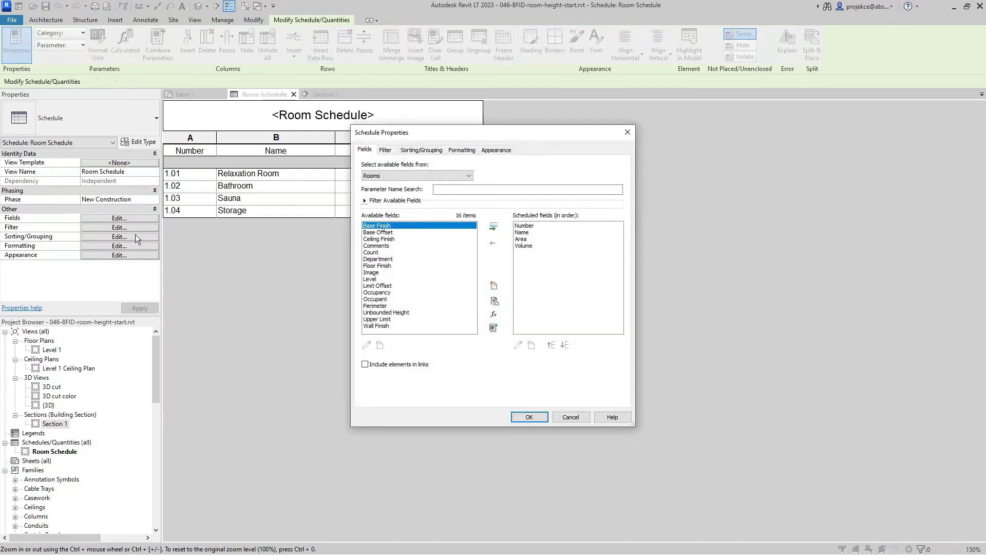
pyautogui.click(494, 314)
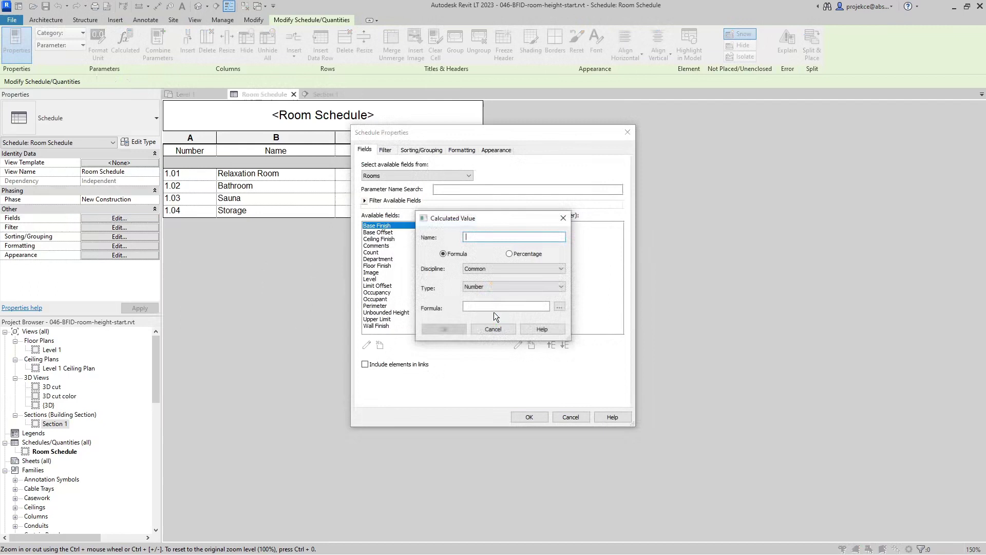
pyautogui.write('Height')
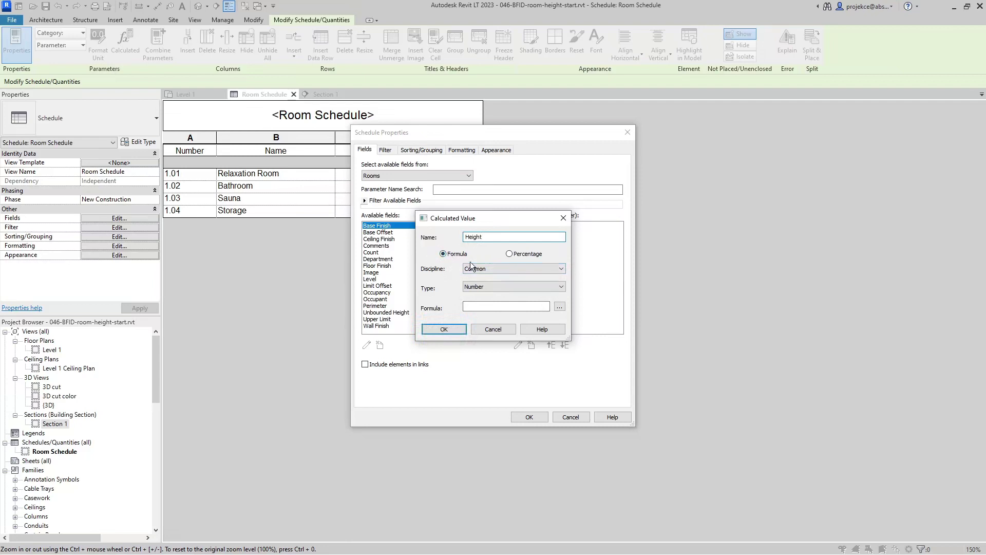
pyautogui.click(485, 271)
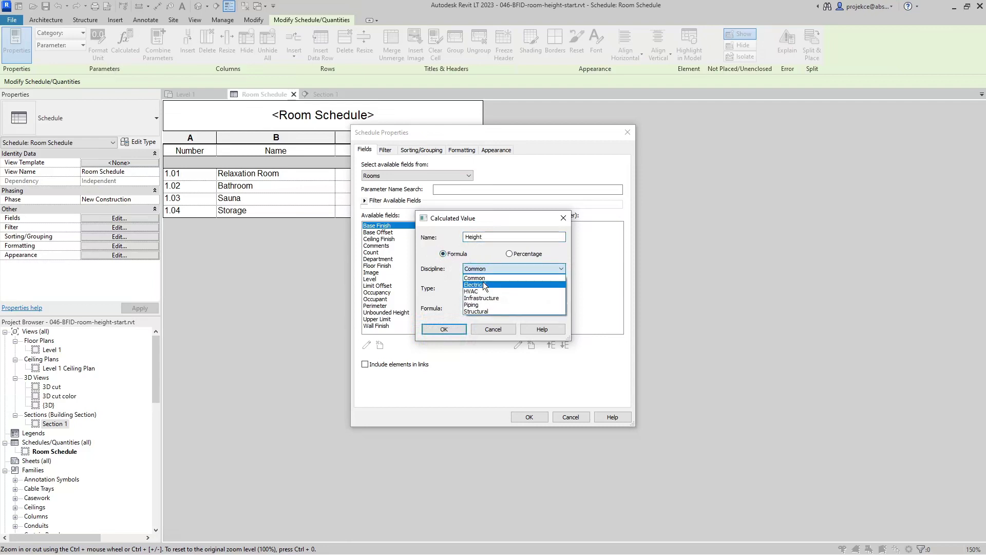
pyautogui.click(482, 277)
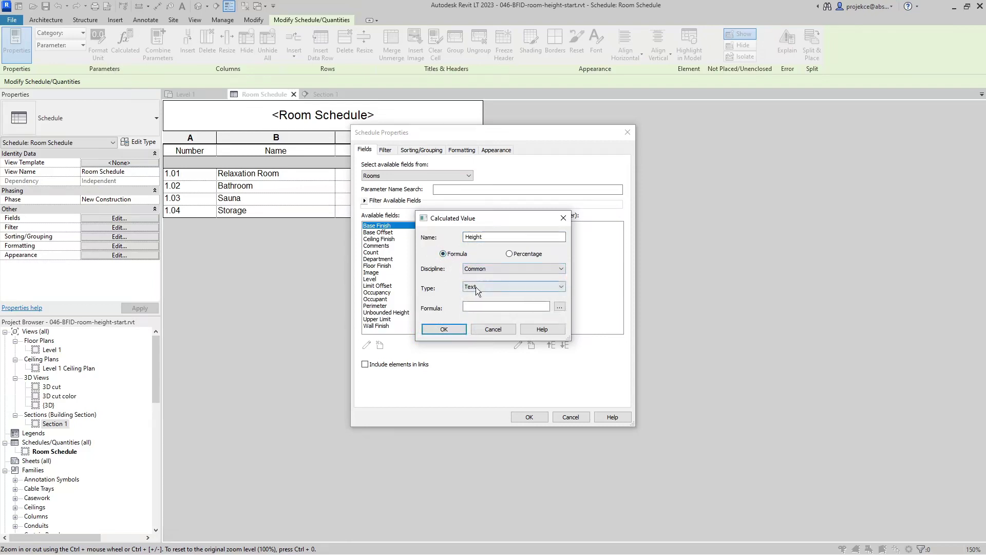
pyautogui.click(479, 288)
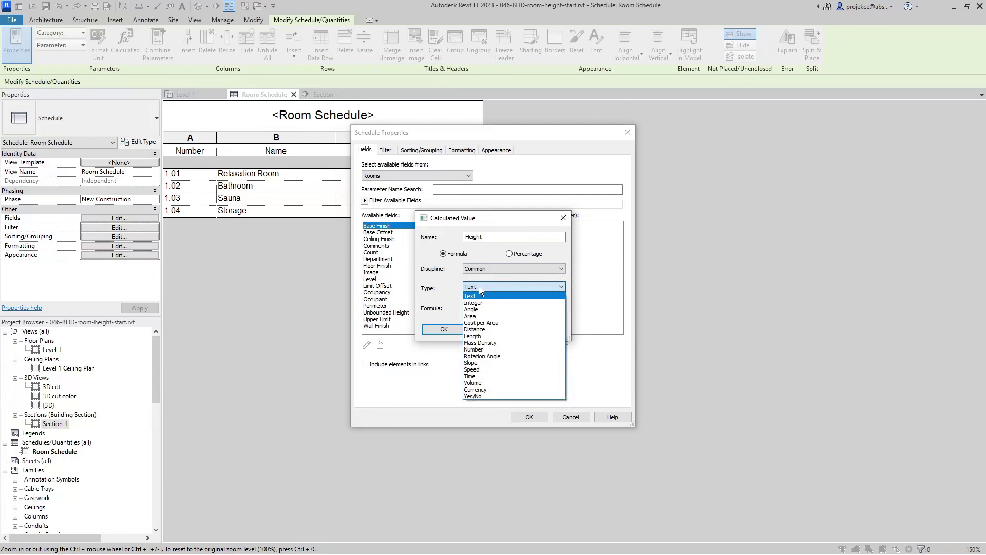
pyautogui.click(487, 336)
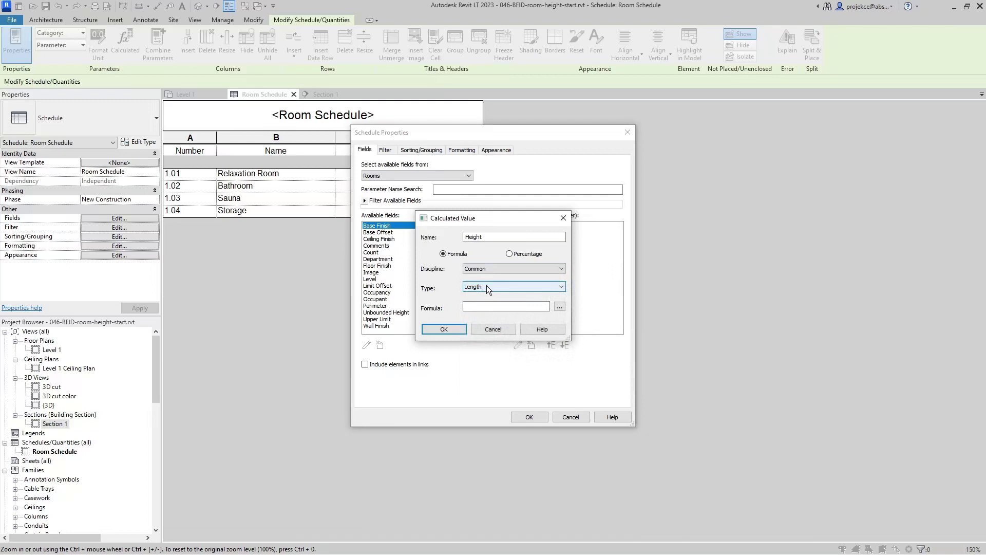
# - Define the Height formula as Volume/Area from the schedule fields and add the calculated field to the room schedule
pyautogui.click(471, 305)
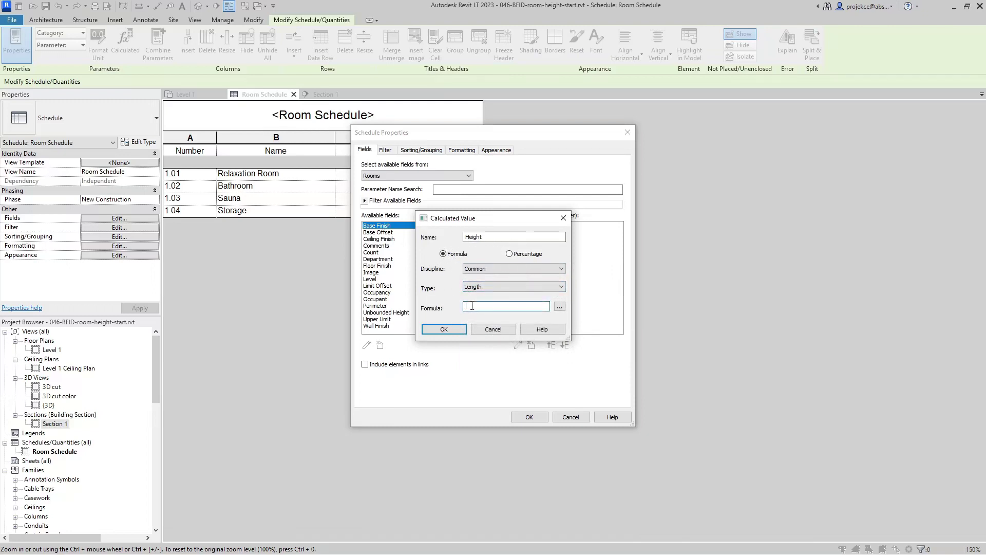
pyautogui.click(559, 307)
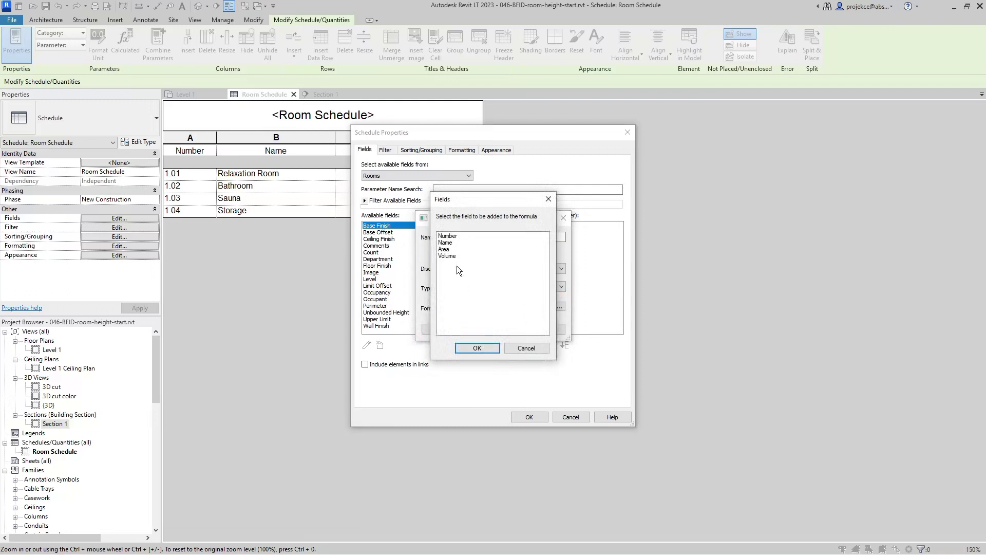
pyautogui.click(451, 256)
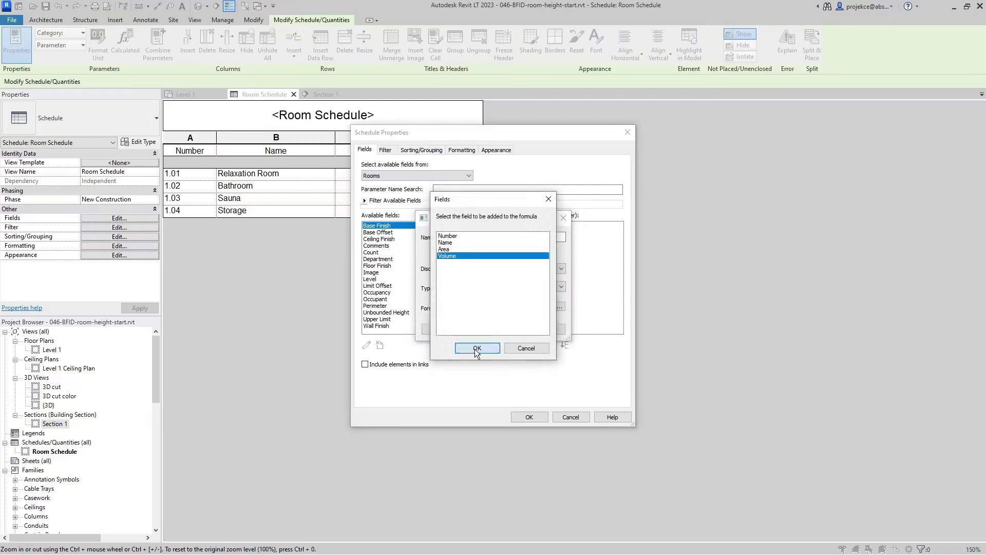
pyautogui.click(477, 349)
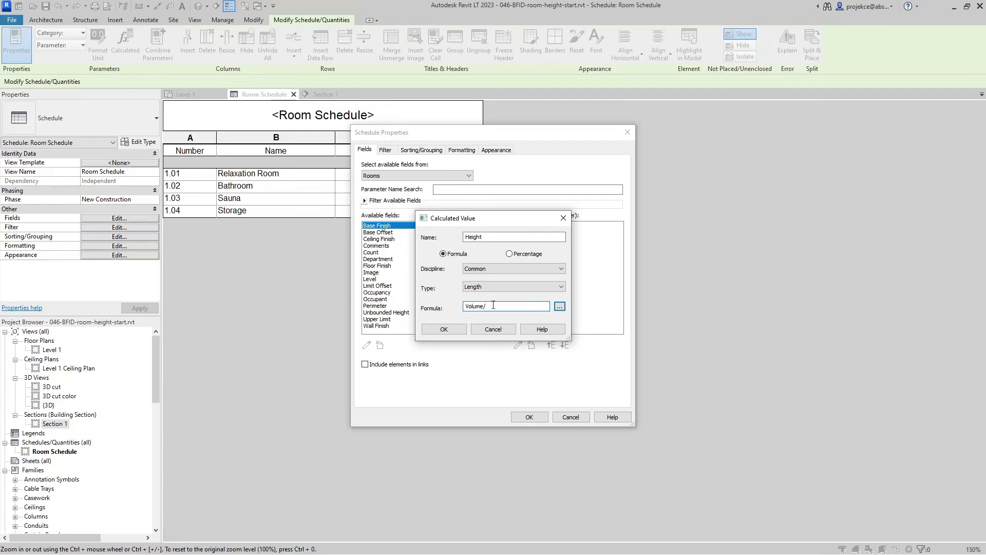
pyautogui.click(559, 307)
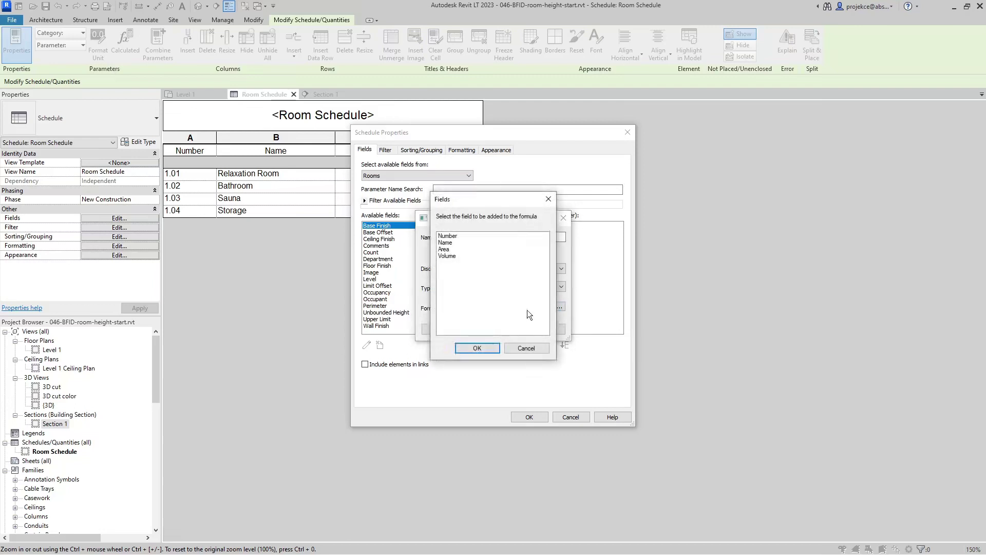
pyautogui.click(445, 249)
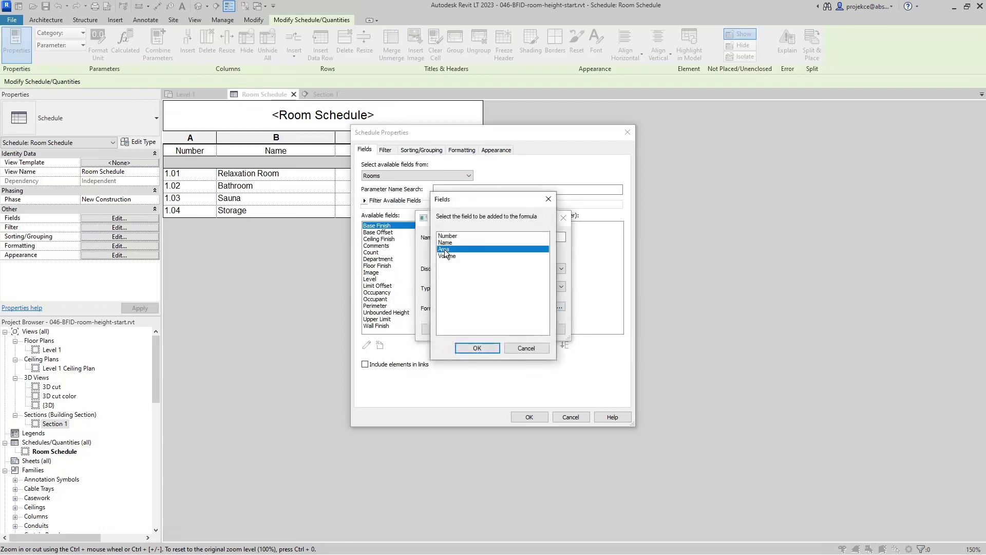
pyautogui.click(489, 346)
pyautogui.click(448, 328)
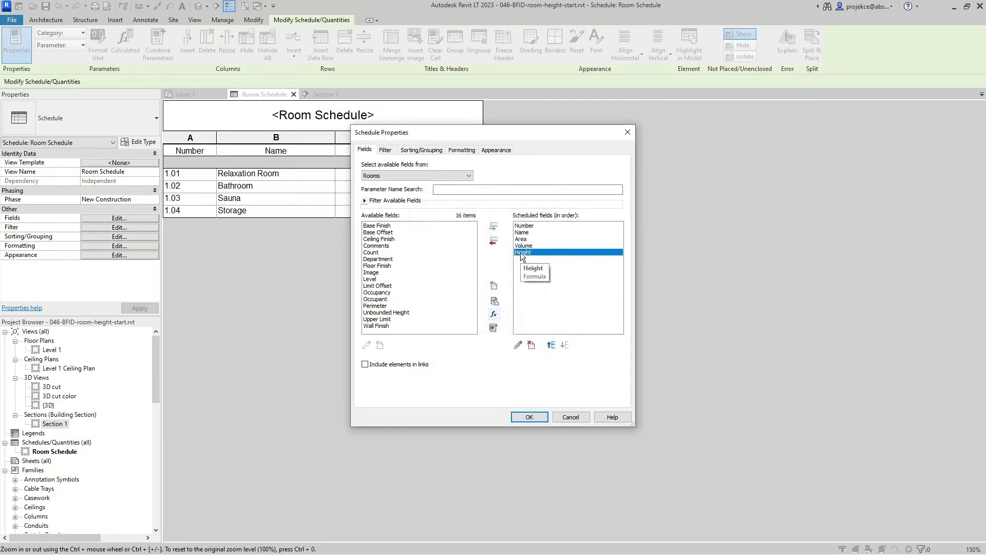
pyautogui.click(529, 417)
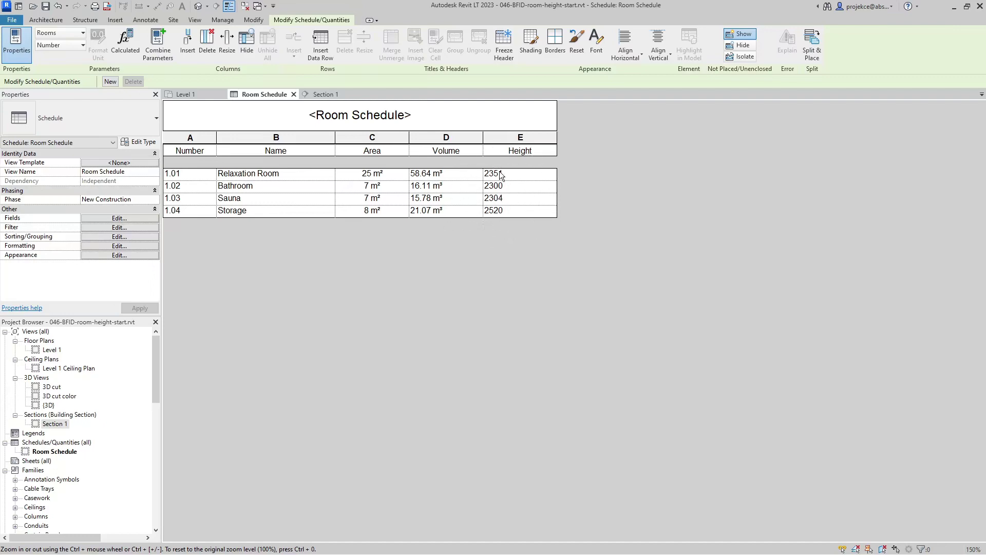
# - Close the Level 1 view and tile Section 1 side by side with the room schedule
pyautogui.click(222, 95)
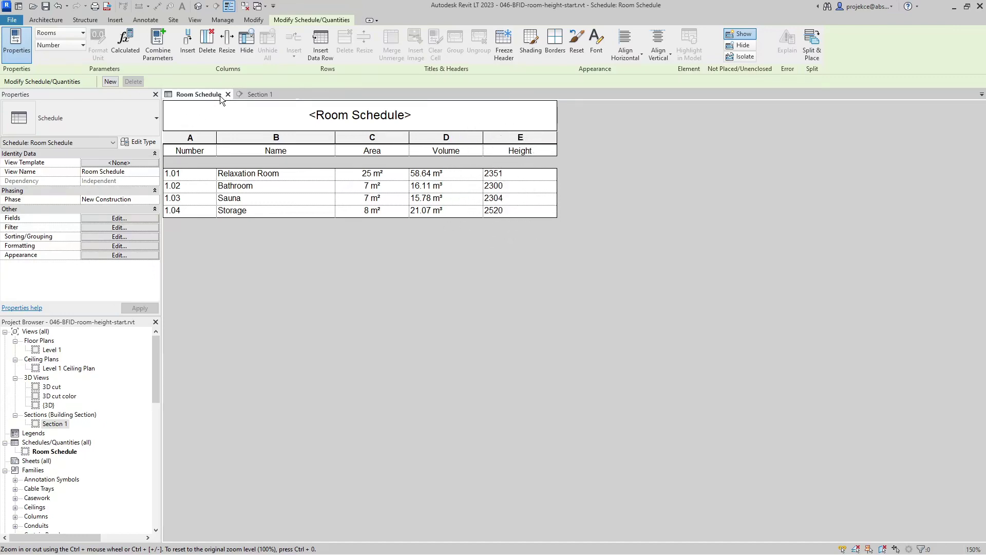
pyautogui.click(249, 93)
pyautogui.press('t')
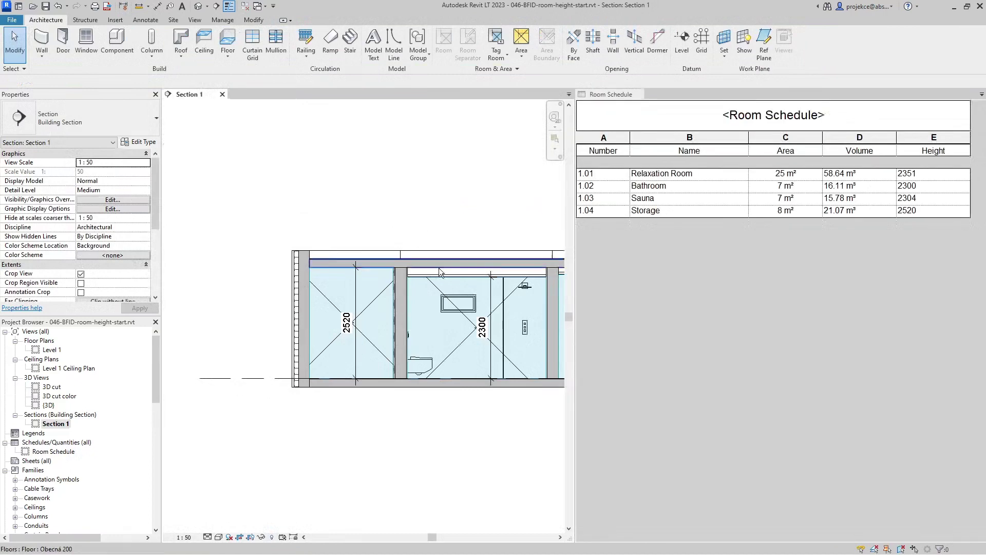
pyautogui.scroll(4, 415, 353)
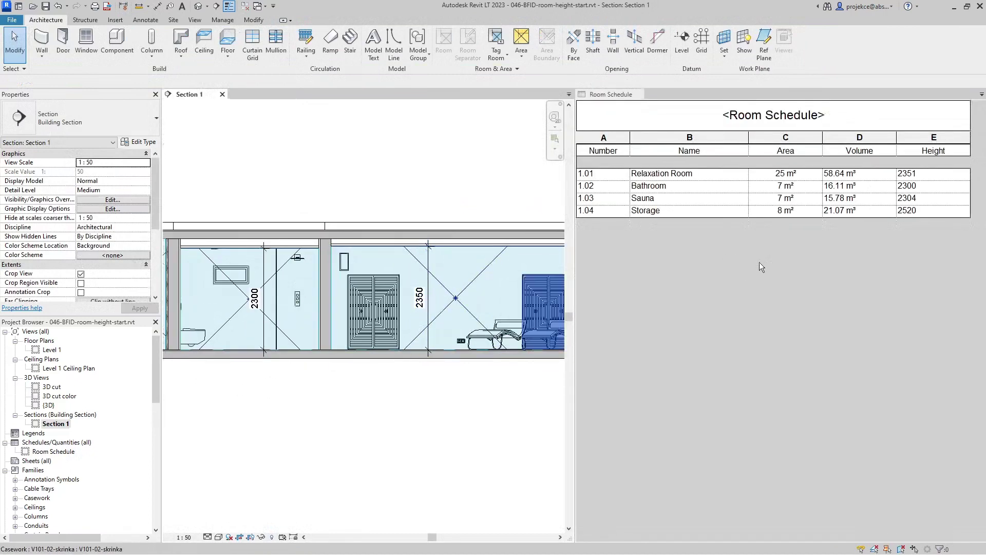
# - Override the project settings for the Height field's format and round its millimetre values to the nearest 10
pyautogui.click(929, 208)
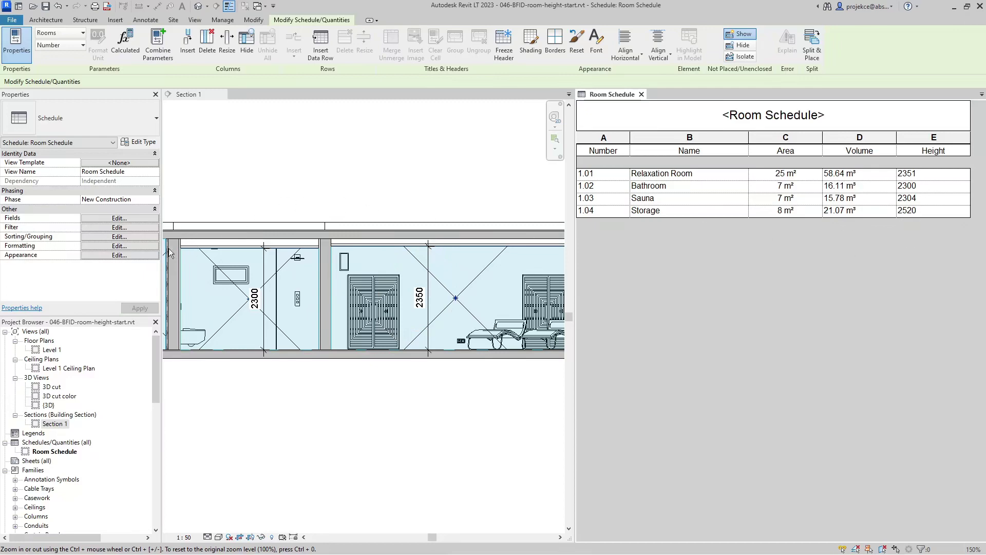
pyautogui.click(116, 247)
pyautogui.click(371, 199)
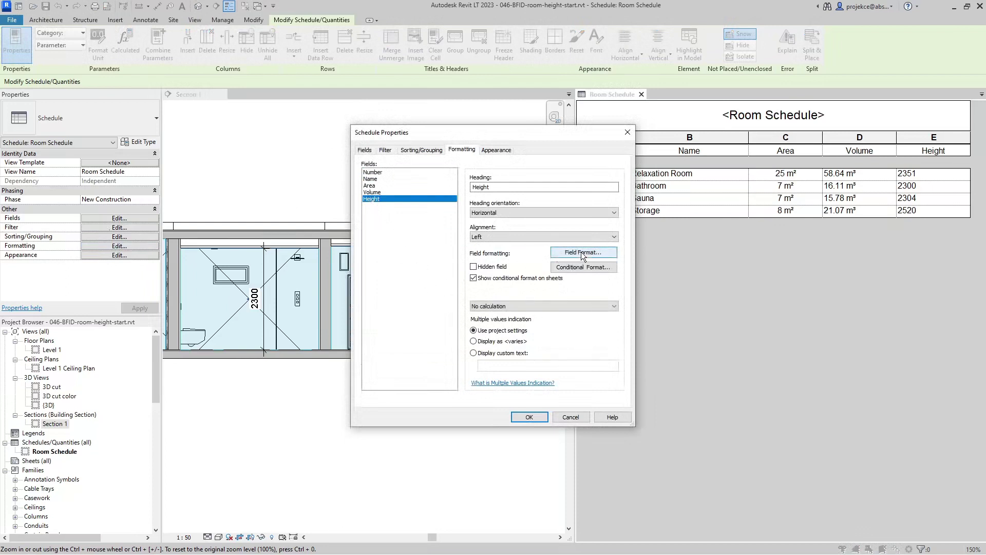
pyautogui.click(579, 253)
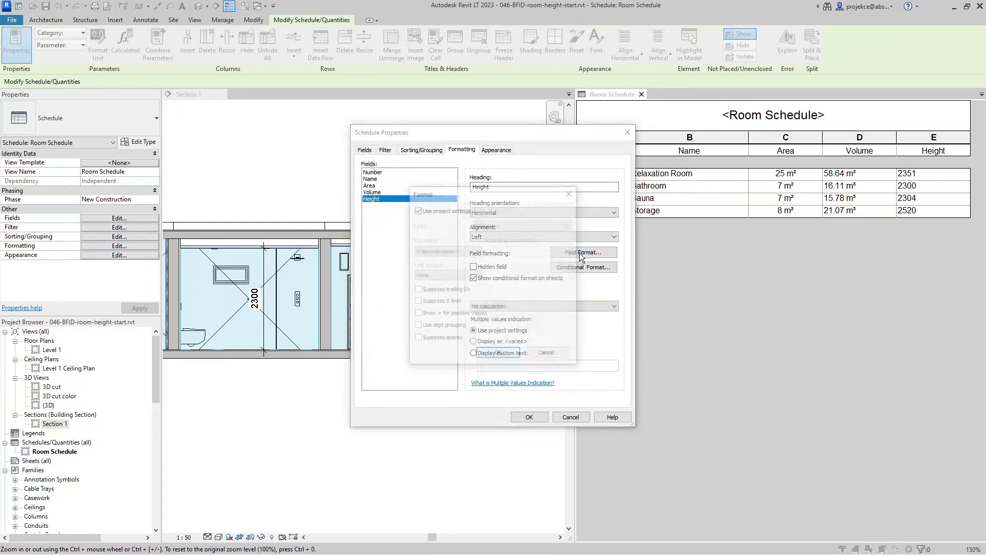
pyautogui.click(417, 211)
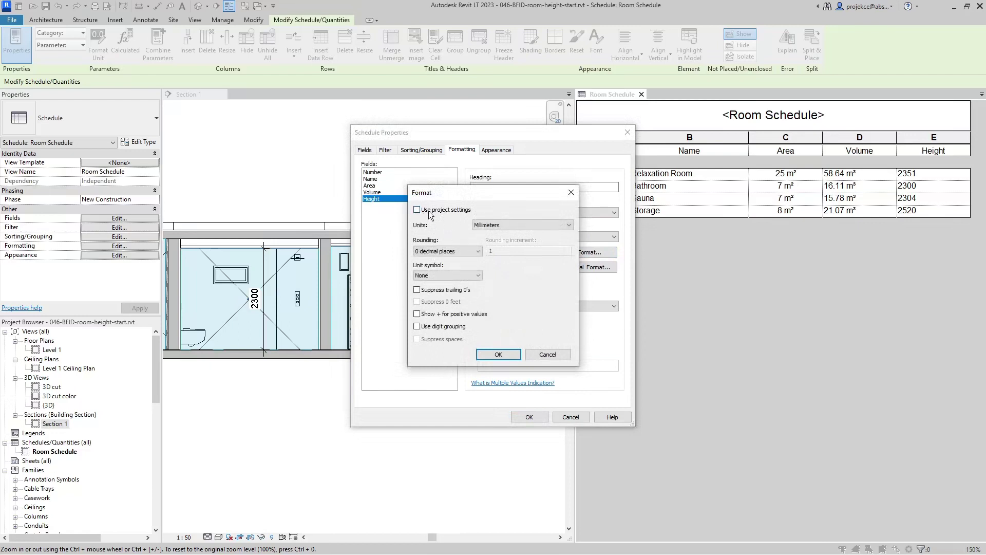
pyautogui.click(442, 251)
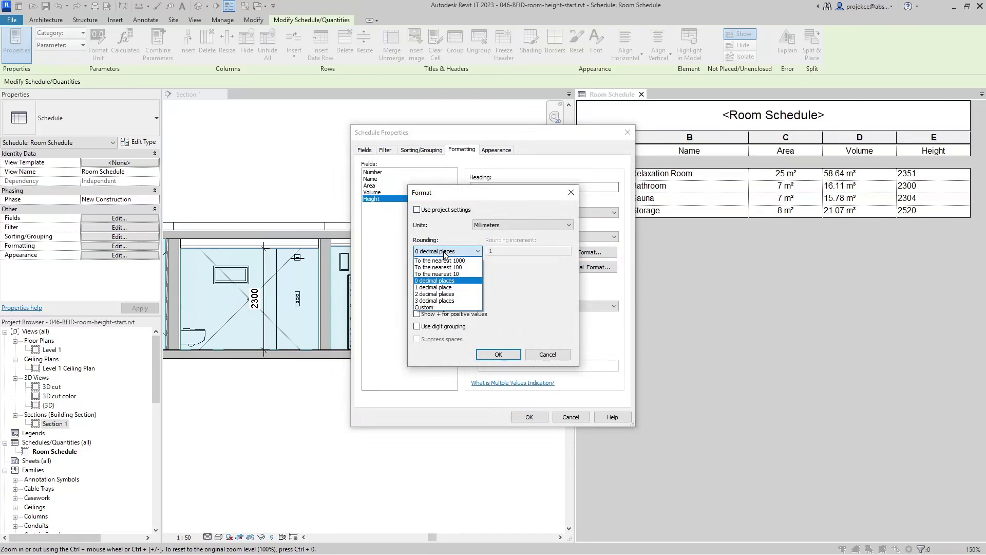
pyautogui.click(444, 275)
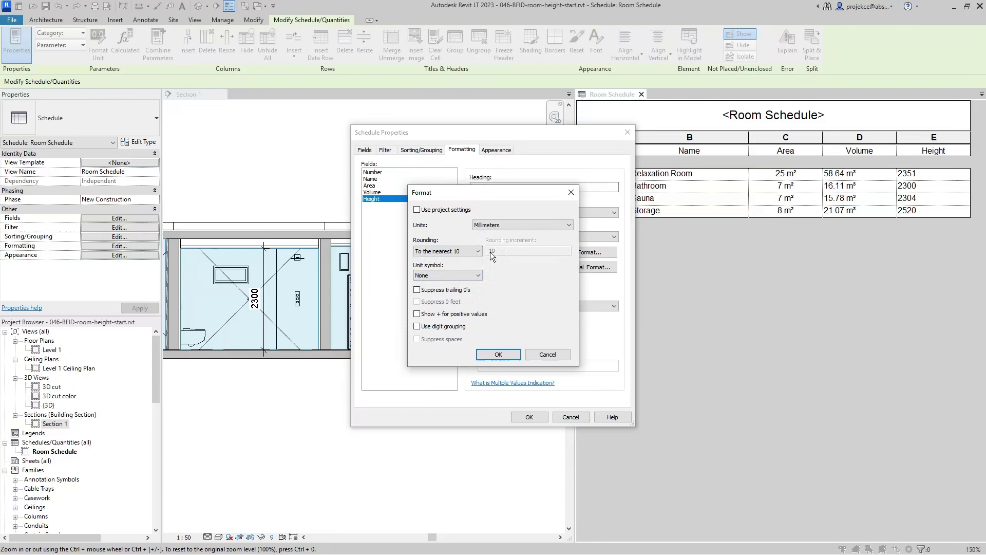
pyautogui.click(497, 354)
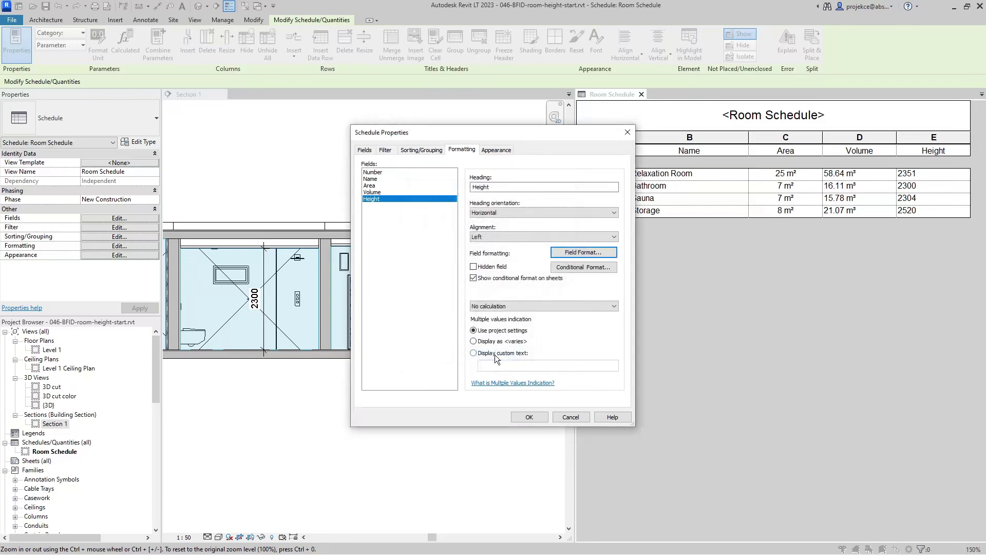
pyautogui.click(523, 416)
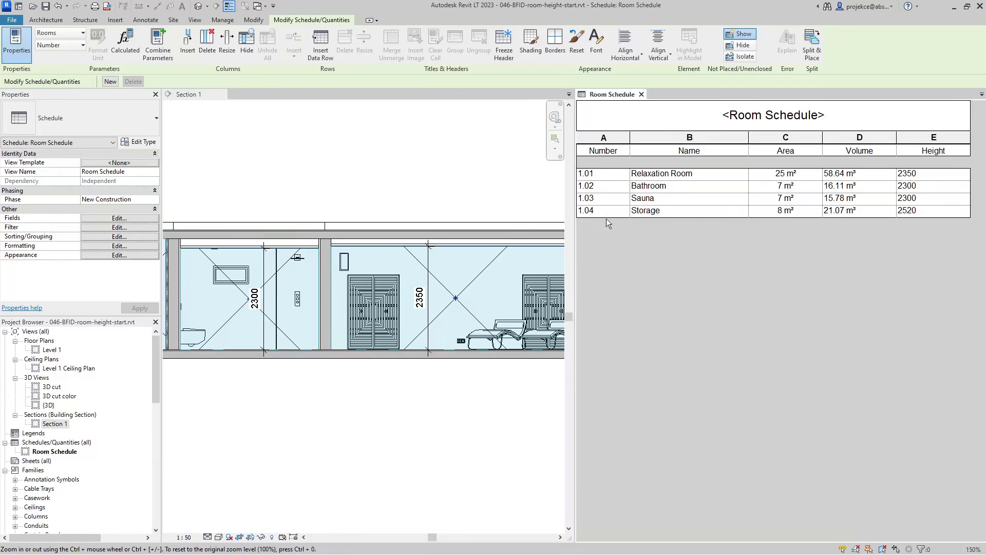
# - Center the Height column horizontally in the room schedule after checking the room height dimensions in the section
pyautogui.click(418, 316)
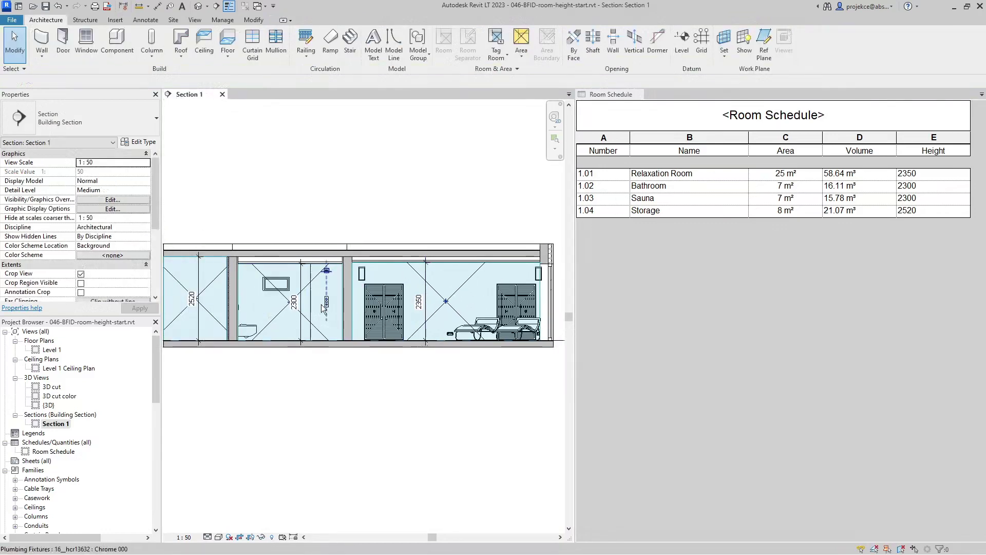
pyautogui.keyDown('shift'); pyautogui.hscroll(-5, 282, 305); pyautogui.keyUp('shift')
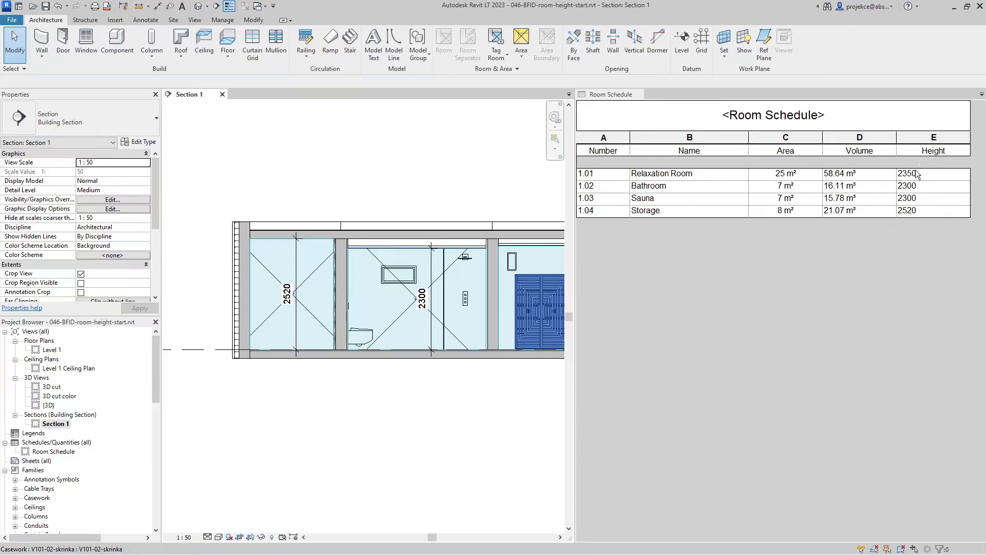
pyautogui.click(889, 230)
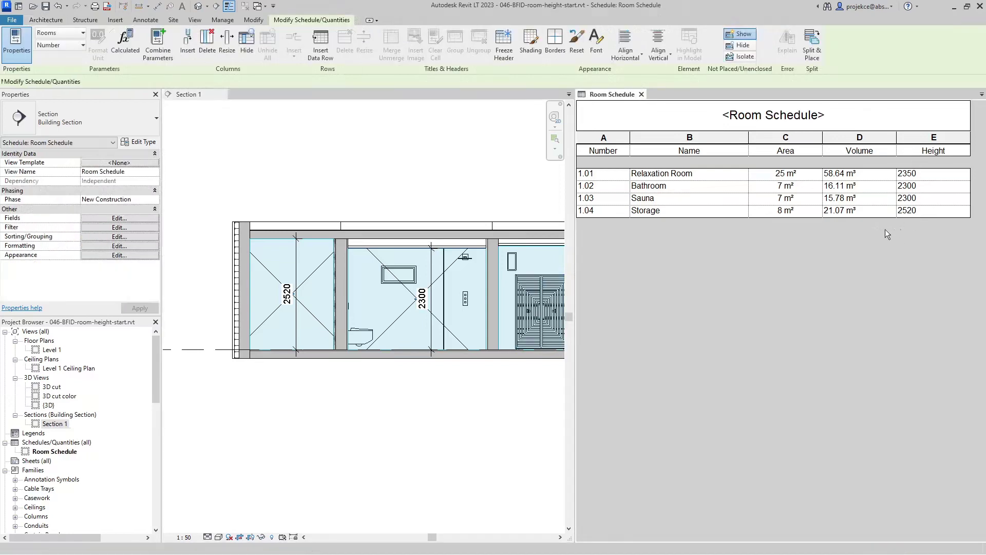
pyautogui.click(625, 46)
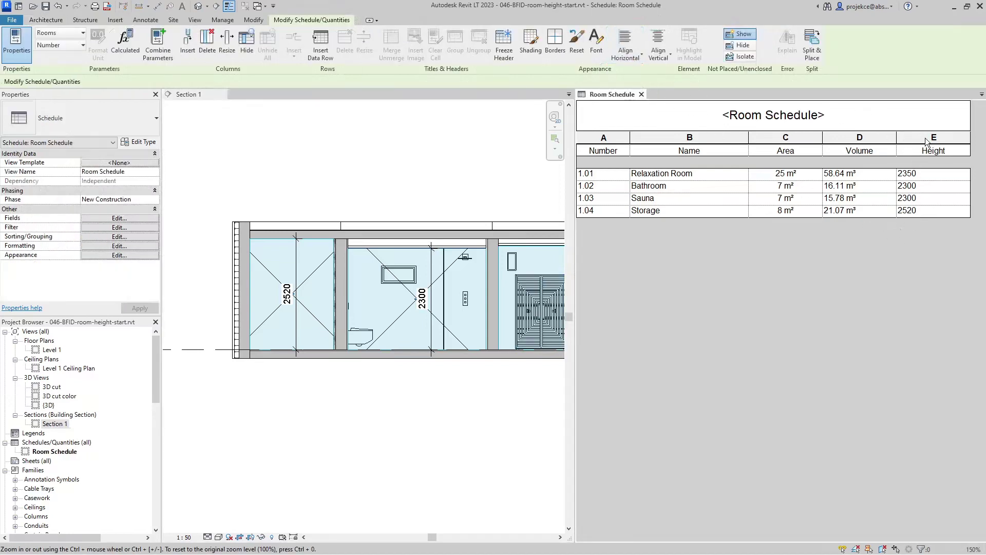
pyautogui.click(927, 137)
pyautogui.click(624, 60)
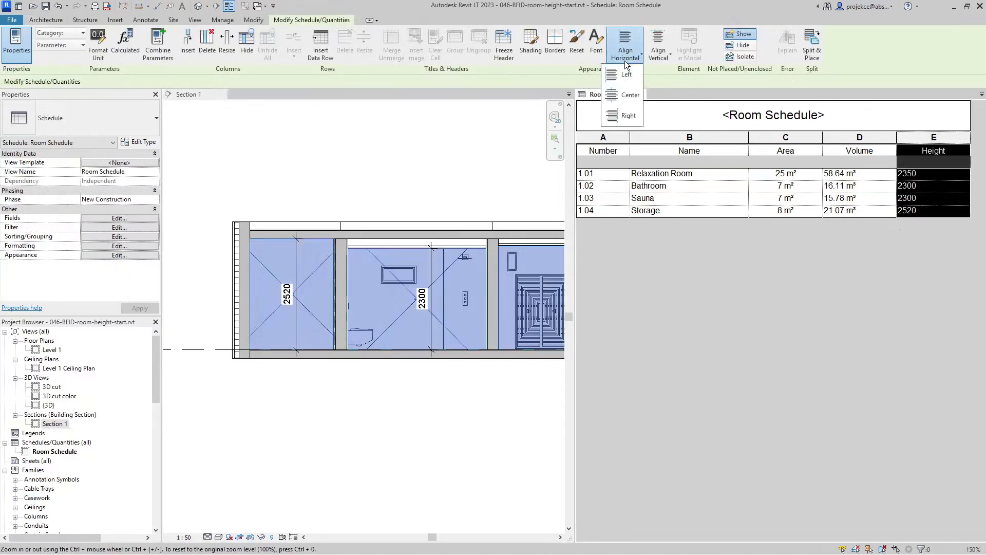
pyautogui.click(626, 100)
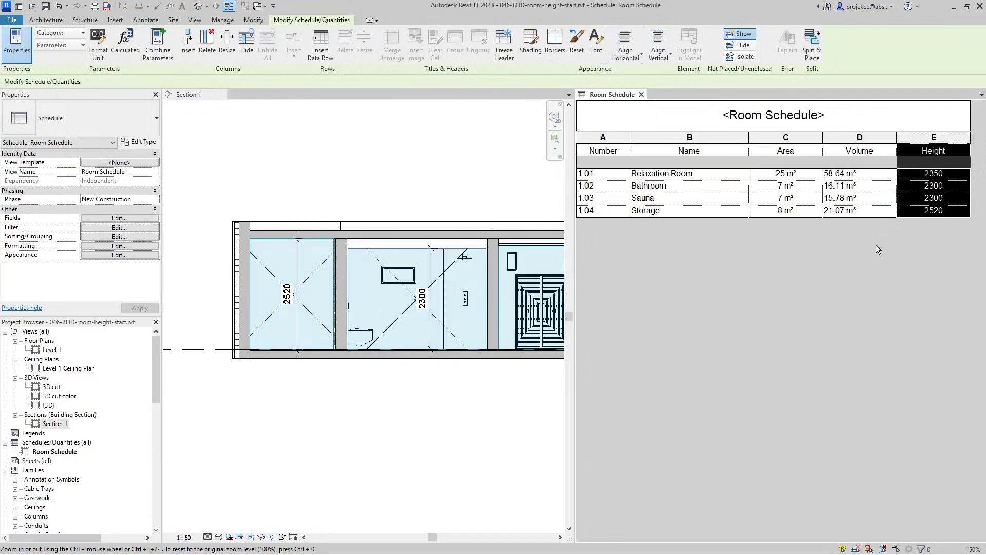
# - Set the unit symbol of the room schedule's Height field to mm in its field format
pyautogui.click(925, 137)
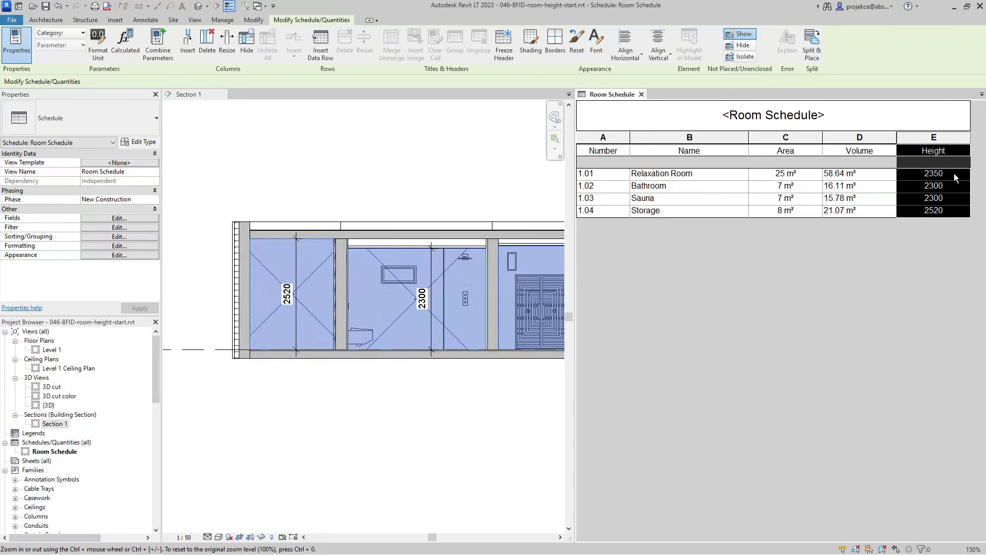
pyautogui.click(105, 246)
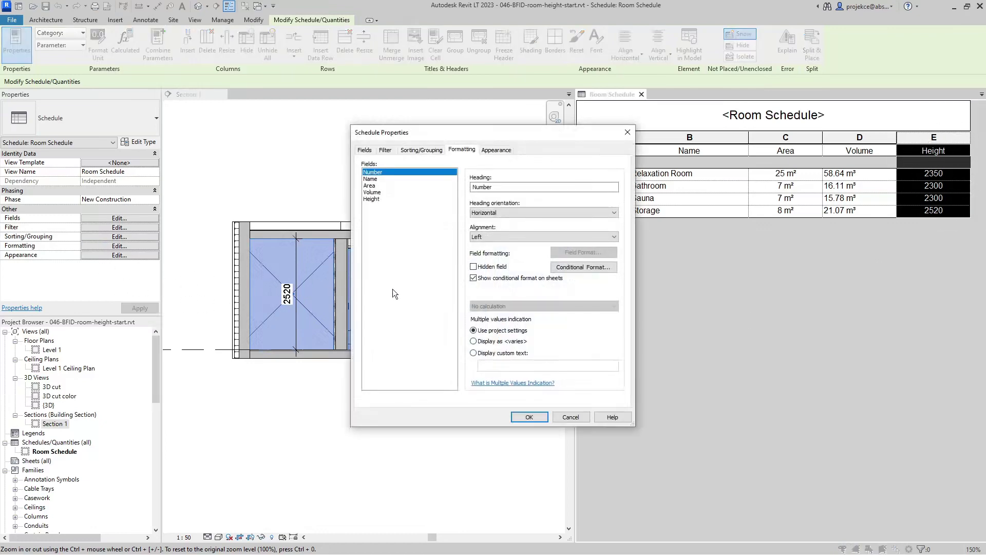
pyautogui.click(369, 198)
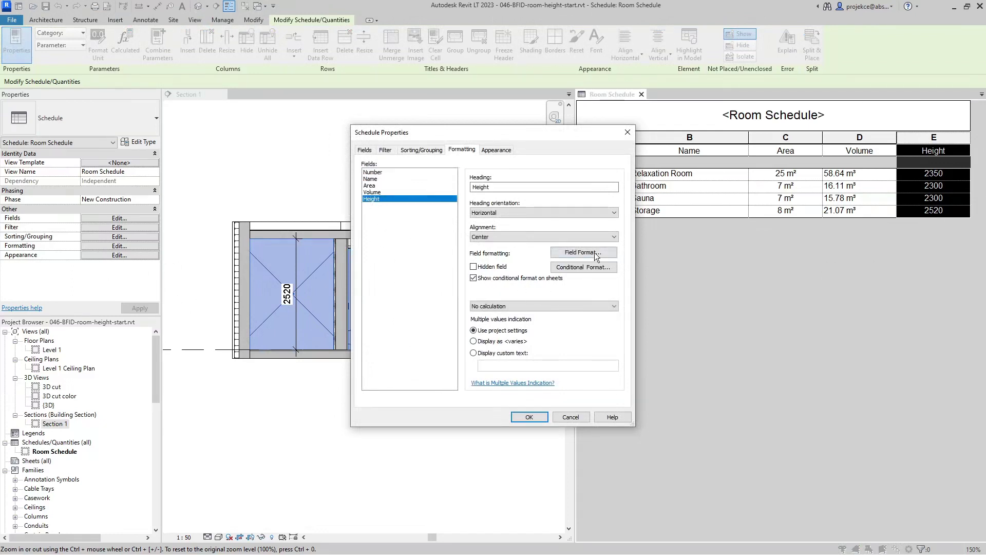
pyautogui.click(594, 252)
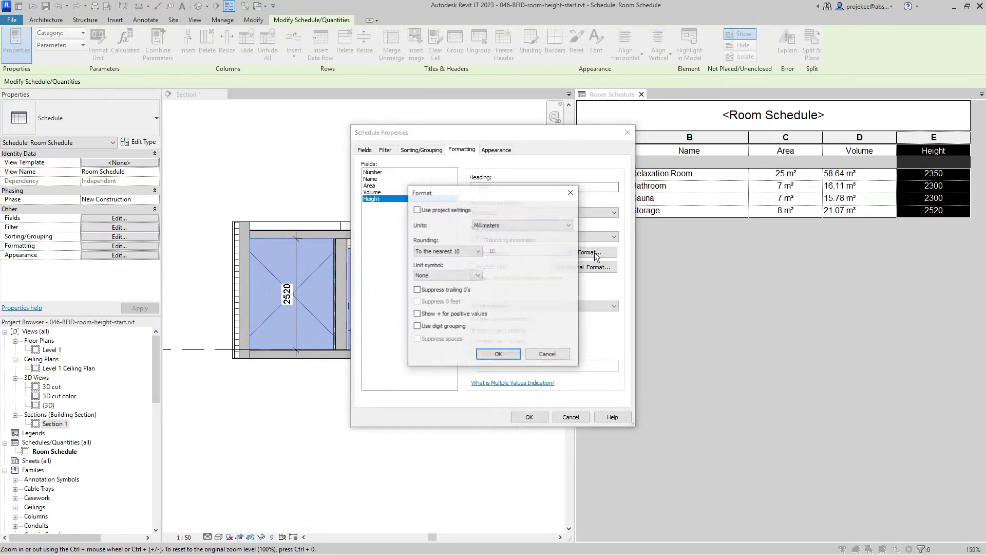
pyautogui.click(436, 276)
pyautogui.click(426, 286)
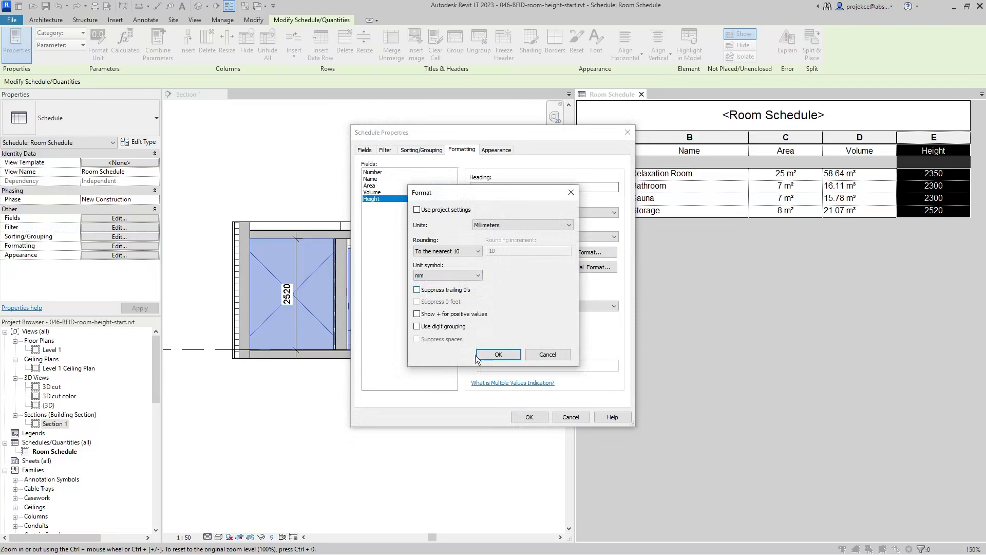
pyautogui.click(497, 354)
pyautogui.click(529, 417)
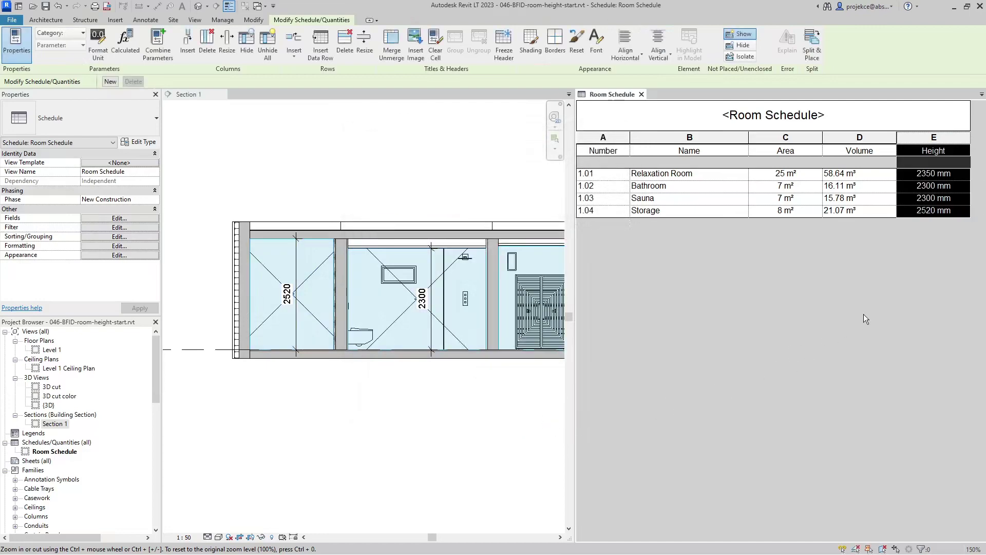
# - Make Volume a hidden field in the room schedule's formatting so only its column is concealed
pyautogui.click(876, 139)
pyautogui.click(831, 186)
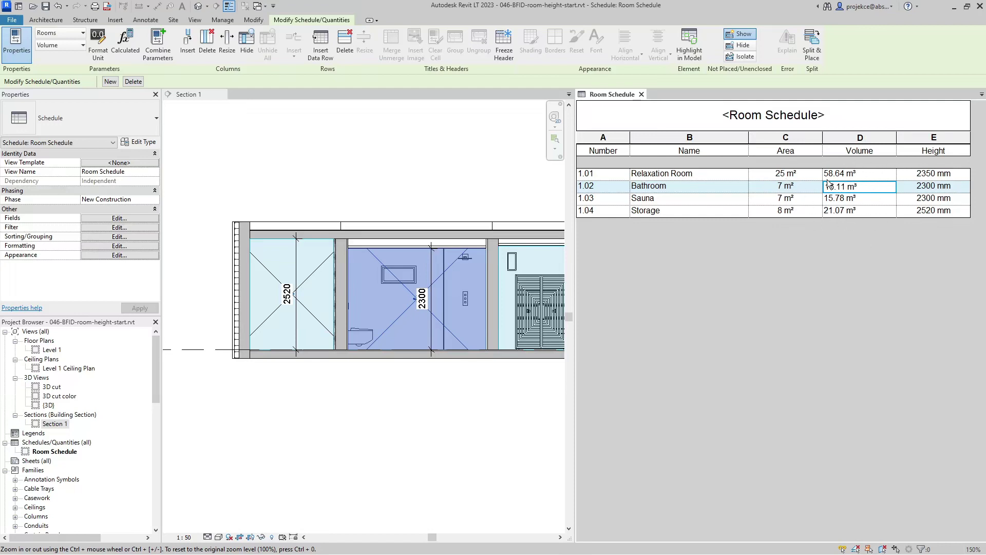
pyautogui.click(104, 250)
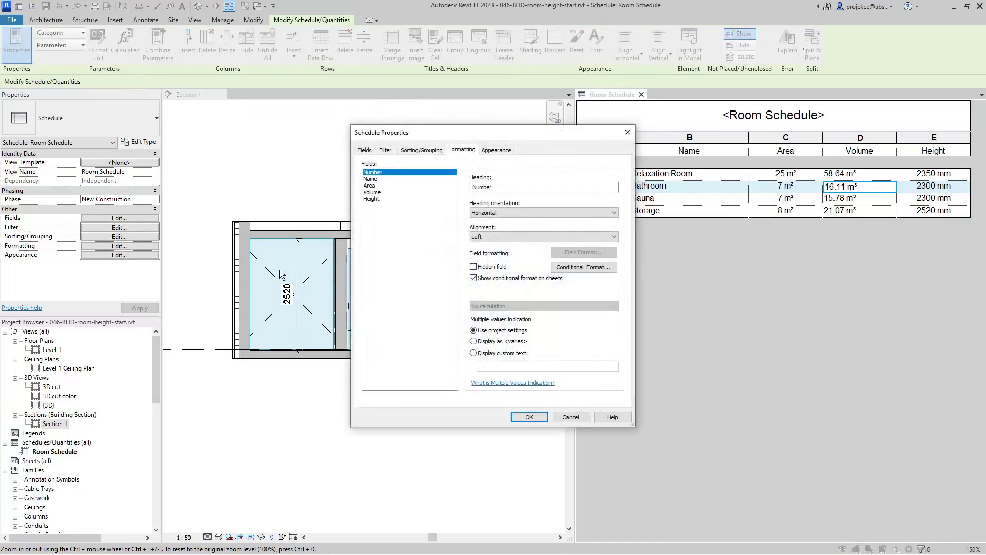
pyautogui.click(370, 193)
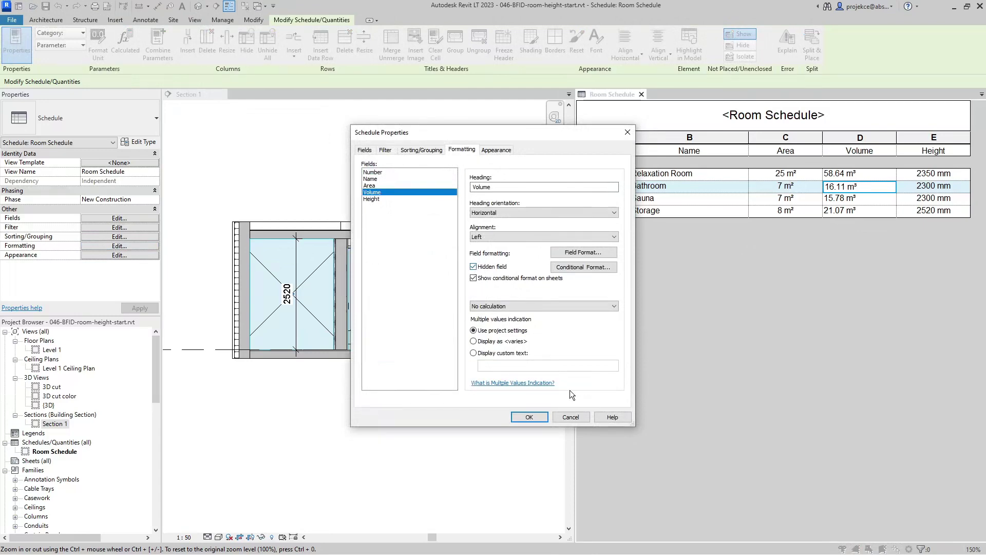
pyautogui.click(529, 417)
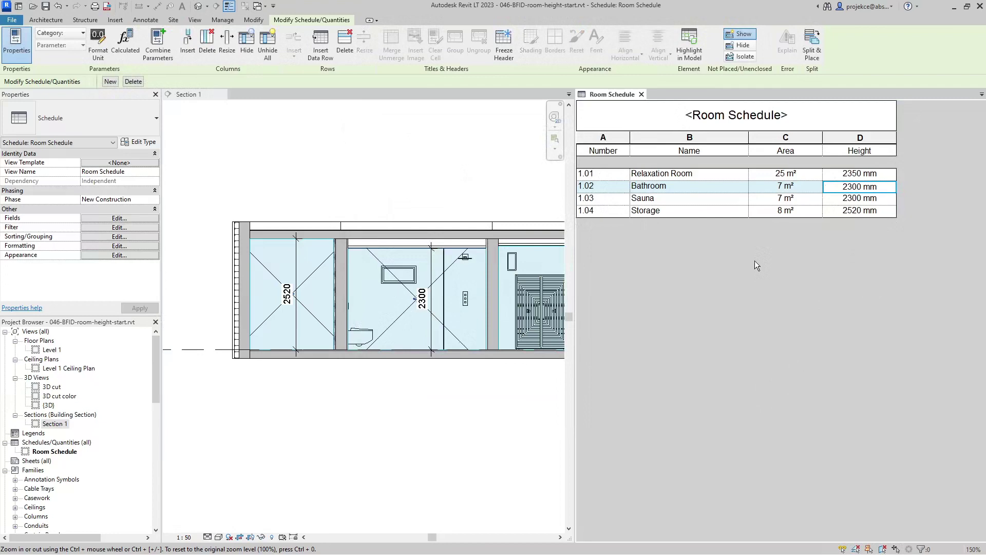
# - Open sheet A103 - Section and place the Room Schedule on it just above the title block
pyautogui.click(544, 259)
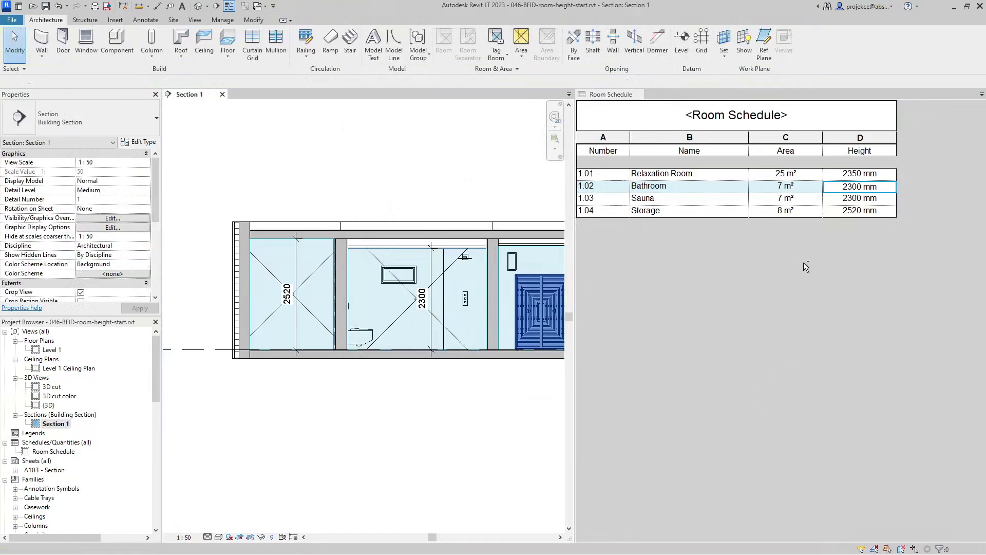
pyautogui.click(54, 452)
pyautogui.doubleClick(34, 470)
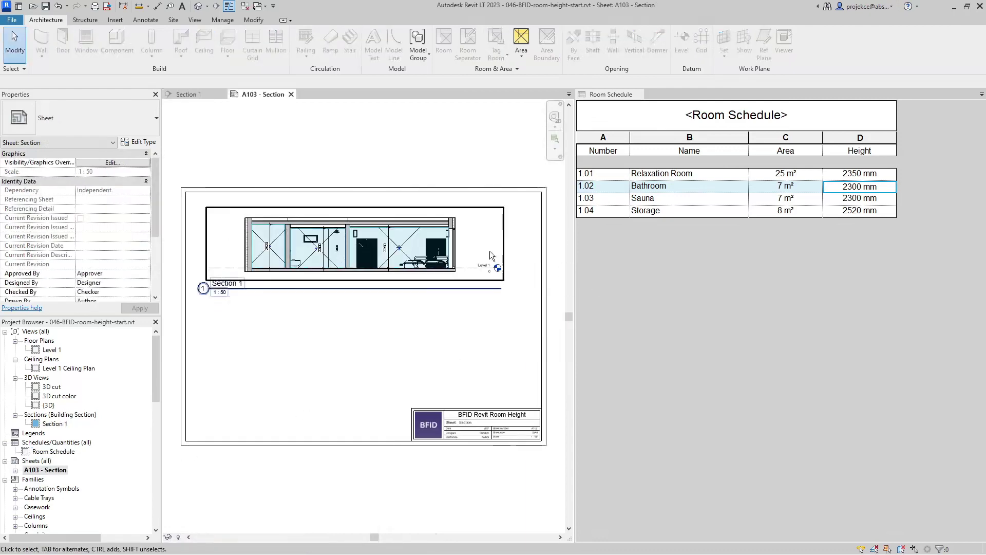
pyautogui.click(53, 451)
pyautogui.moveTo(186, 458); pyautogui.dragTo(406, 350)
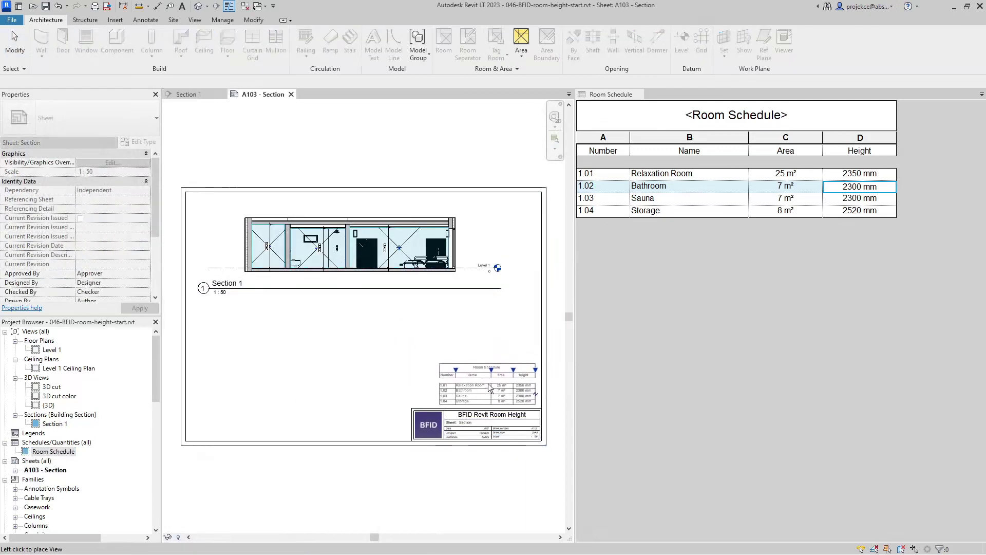
pyautogui.click(484, 389)
pyautogui.scroll(2, 522, 354)
pyautogui.click(510, 341)
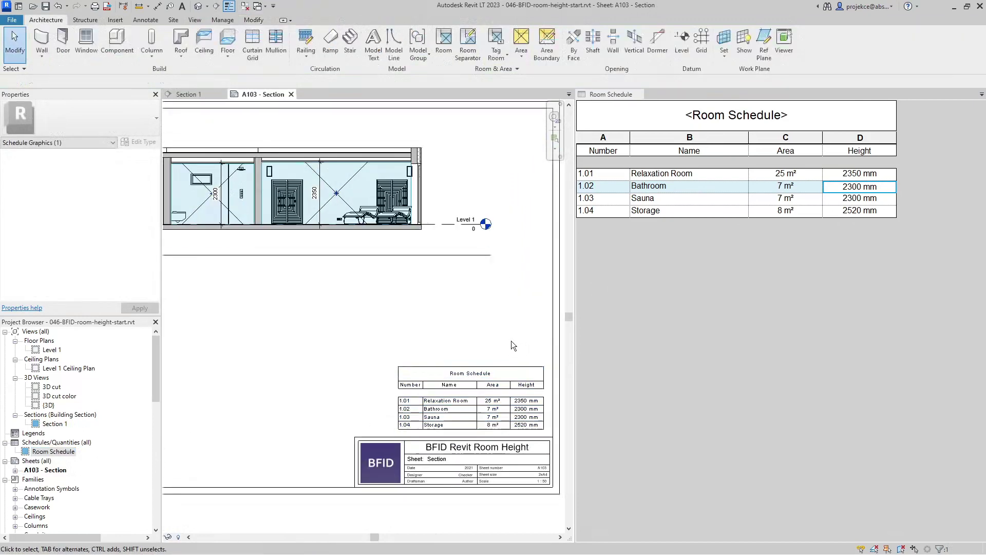
# - Compare the room height dimensions in the sheet's section with the Height values in the room schedule
pyautogui.scroll(3, 481, 351)
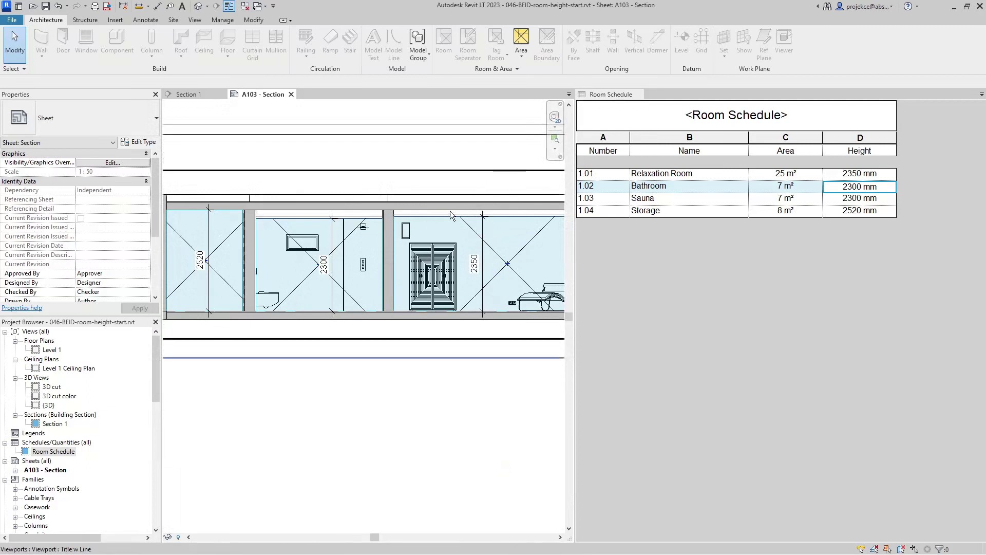
pyautogui.moveTo(465, 256); pyautogui.dragTo(383, 266, button='middle')
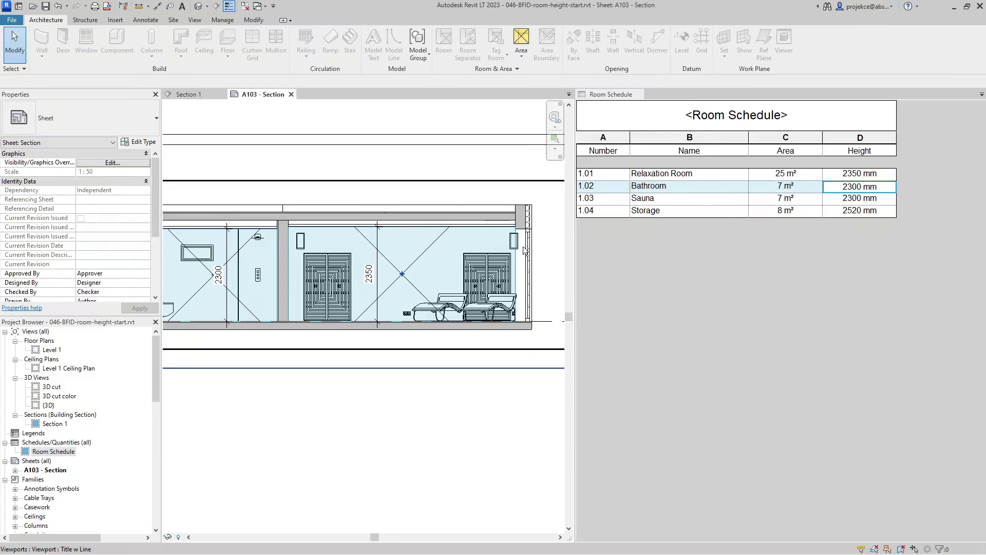
pyautogui.click(858, 191)
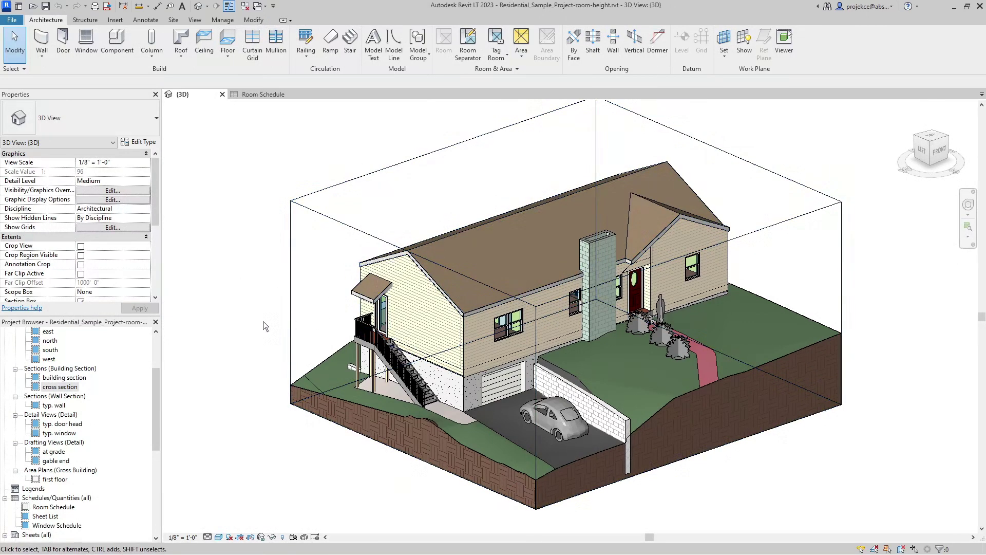
# - Open the cross section view of the residential sample project and close its 3D view
pyautogui.doubleClick(54, 388)
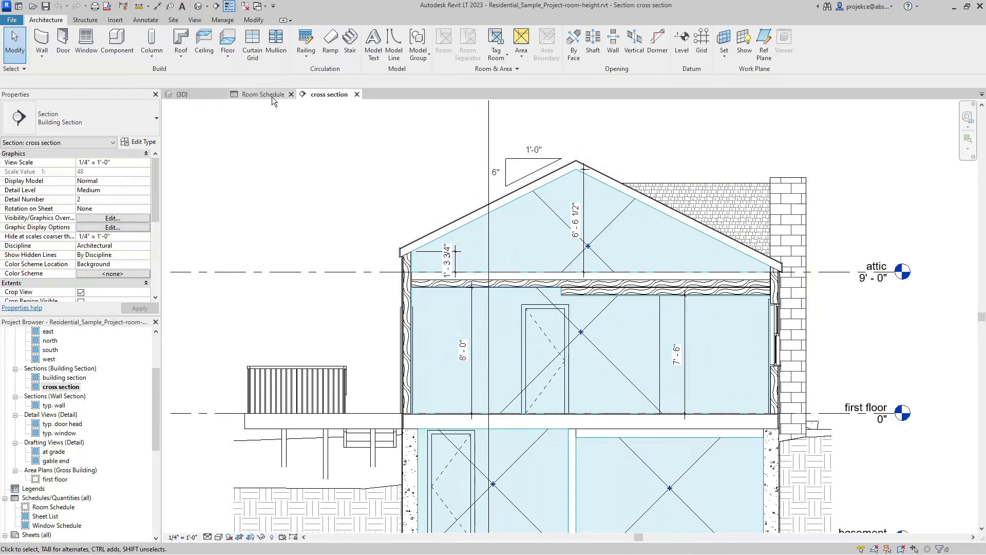
pyautogui.click(229, 97)
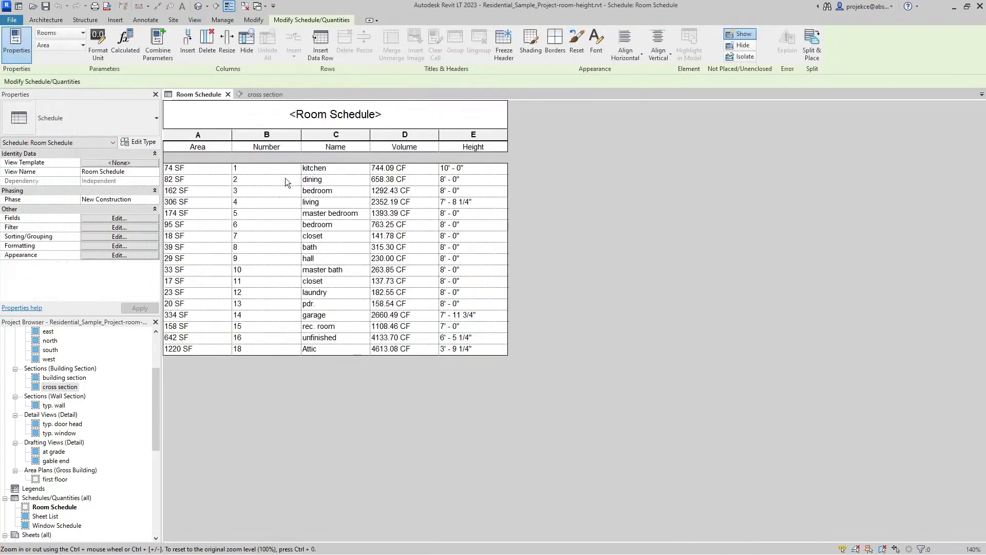
pyautogui.click(252, 97)
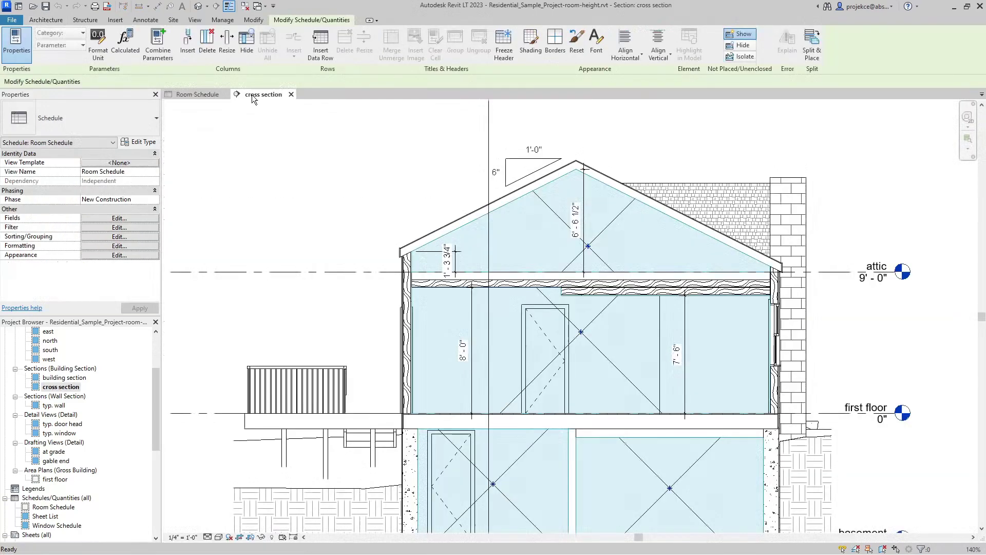
# - Tile the cross section side by side with the Room Schedule and fit both views to their windows
pyautogui.press('w')
pyautogui.press('t')
pyautogui.press('z')
pyautogui.press('a')
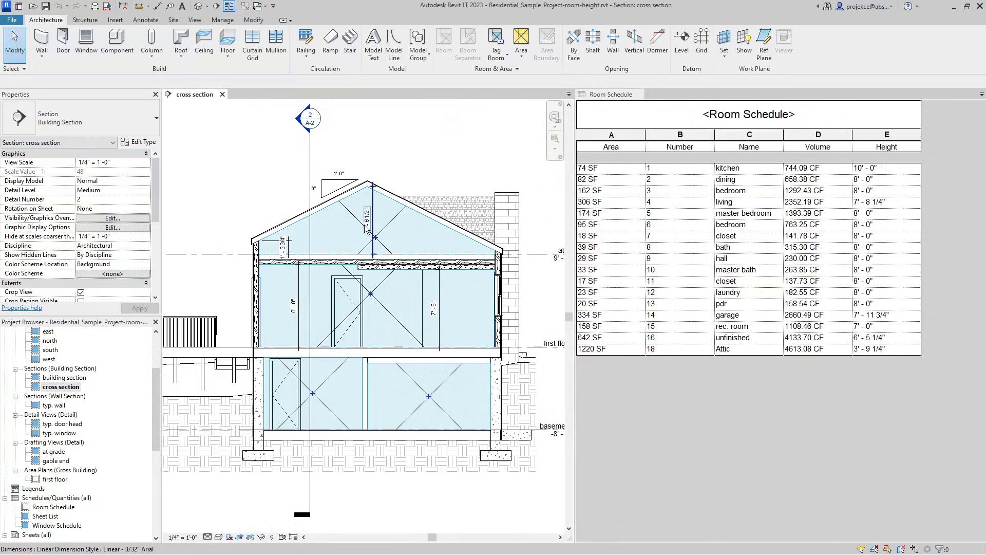
# - Examine the attic, living and unfinished basement rooms in the cross section and compare their heights with the schedule's Height values
pyautogui.scroll(3, 367, 229)
pyautogui.moveTo(368, 232); pyautogui.dragTo(394, 258, button='middle')
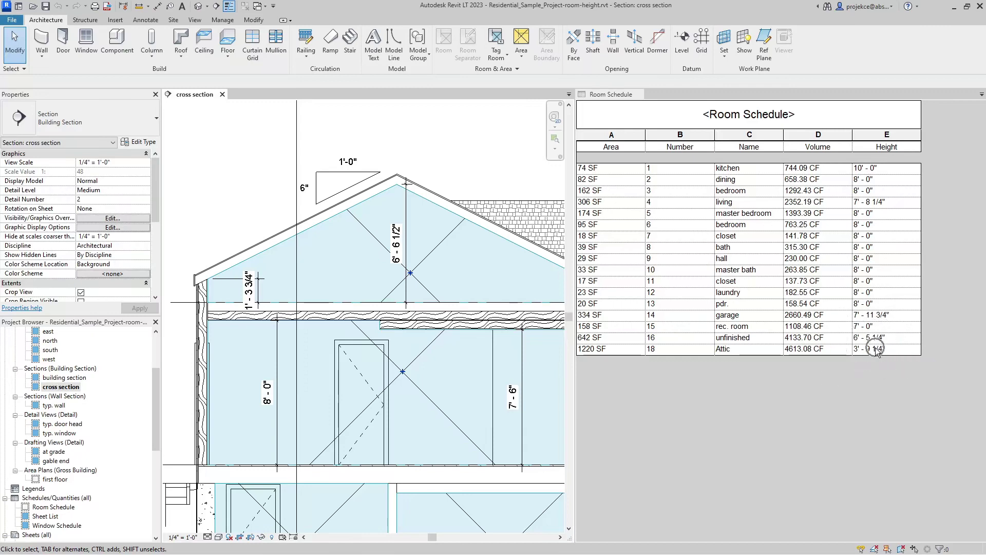
pyautogui.click(431, 399)
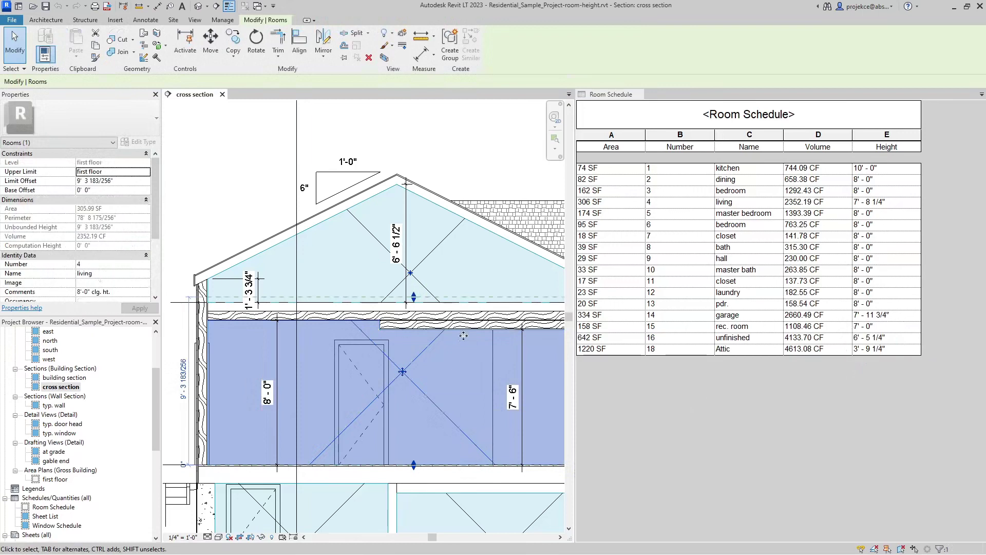
pyautogui.press('Escape')
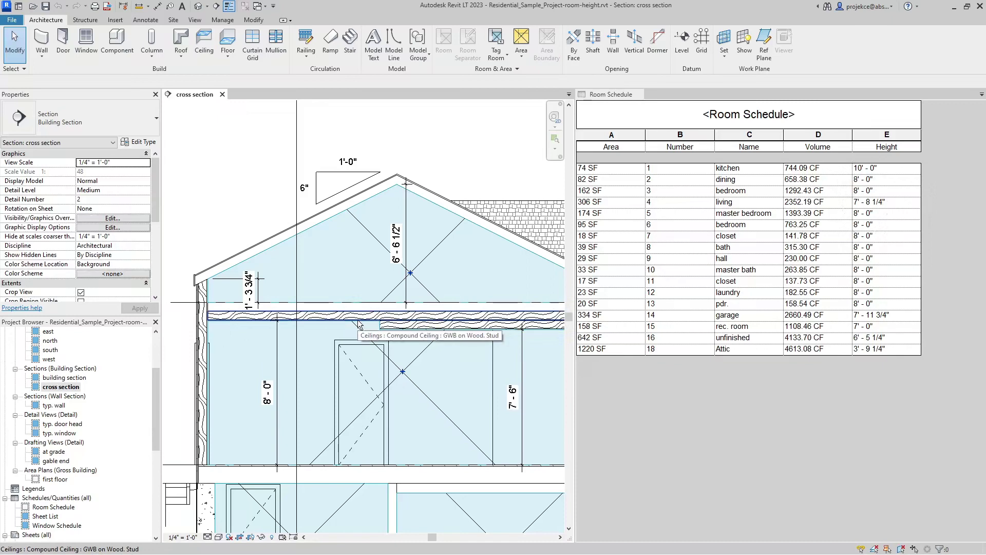
pyautogui.scroll(-1, 455, 380)
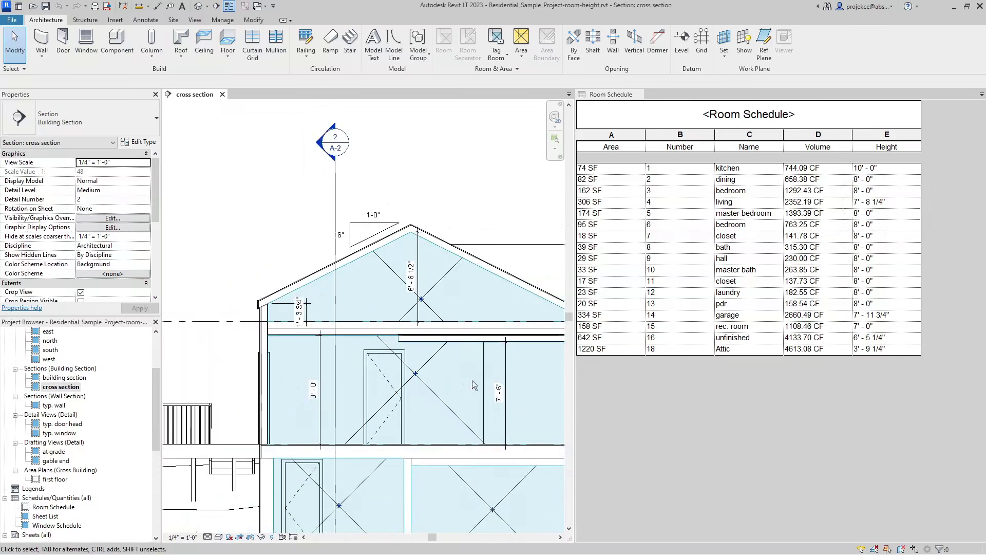
pyautogui.moveTo(473, 382); pyautogui.dragTo(389, 357, button='middle')
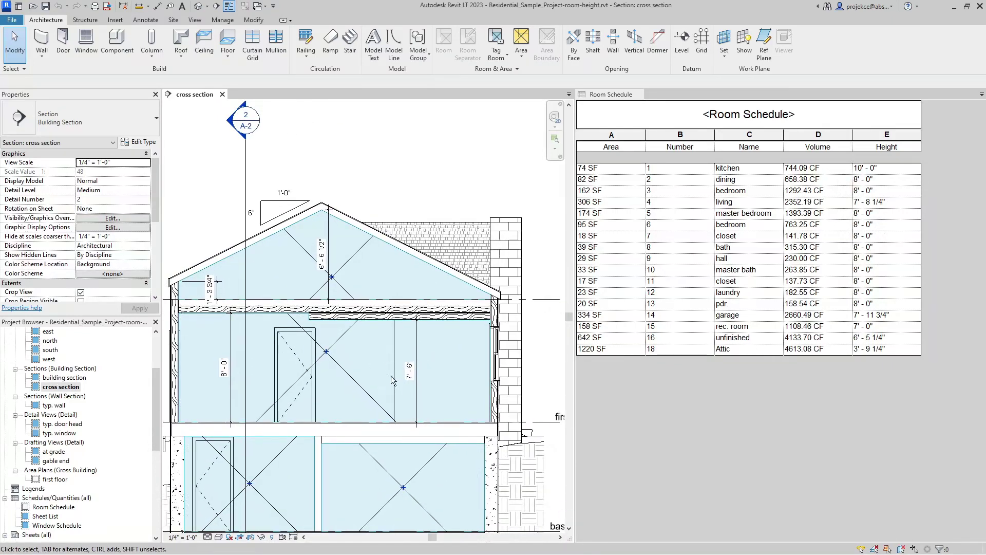
pyautogui.press('ctrl')
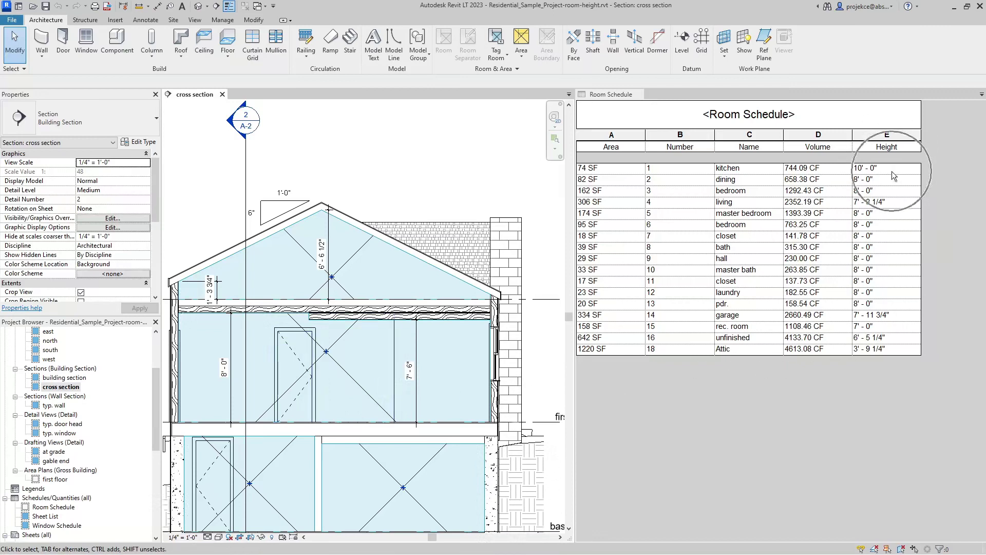
pyautogui.moveTo(393, 508); pyautogui.dragTo(453, 473, button='middle')
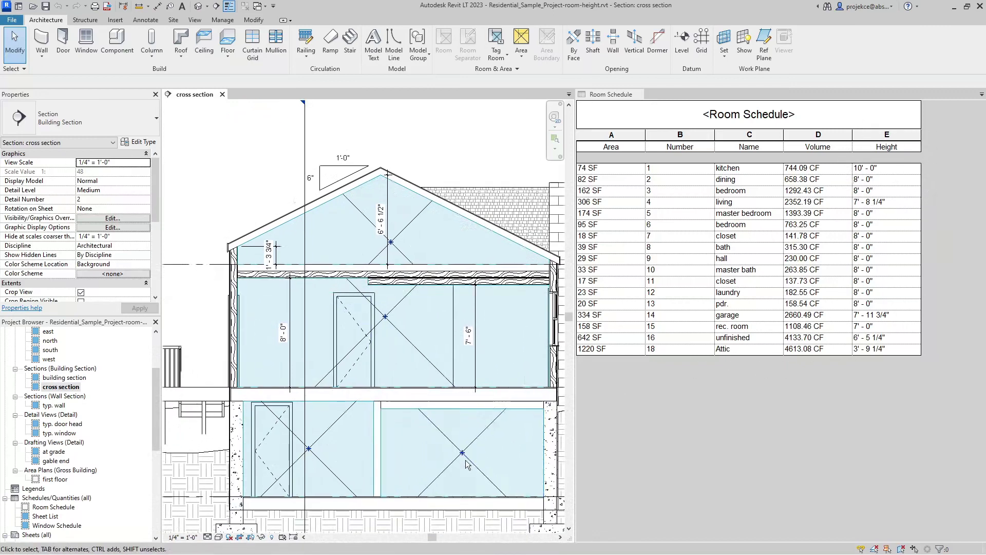
pyautogui.click(439, 432)
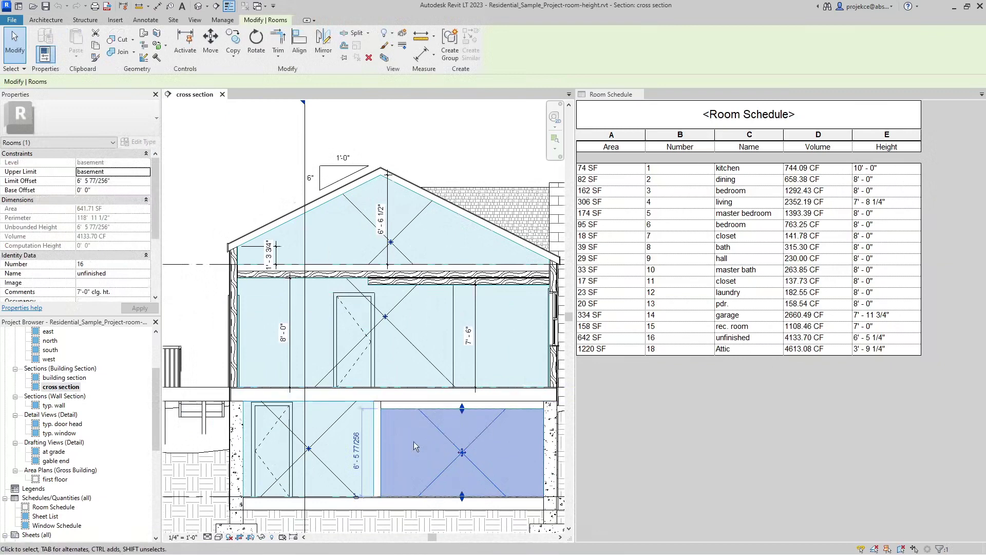